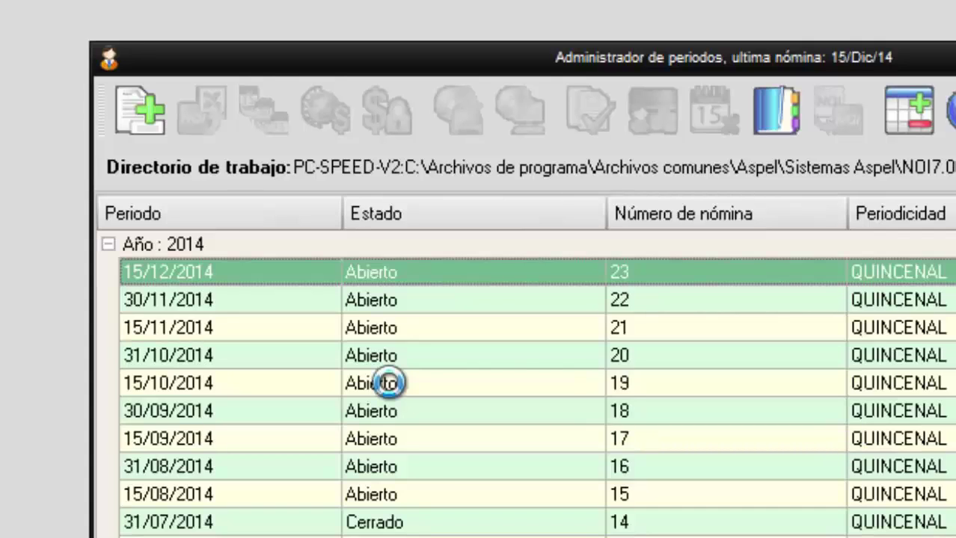
# Create the next payroll period with the date 20/12/2014 and switch to that period
pyautogui.click(224, 276)
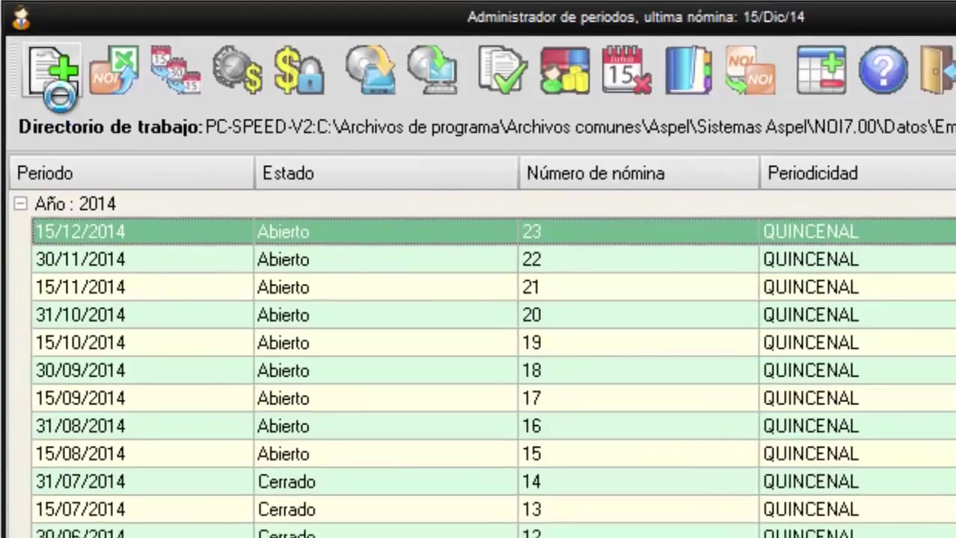
pyautogui.click(58, 93)
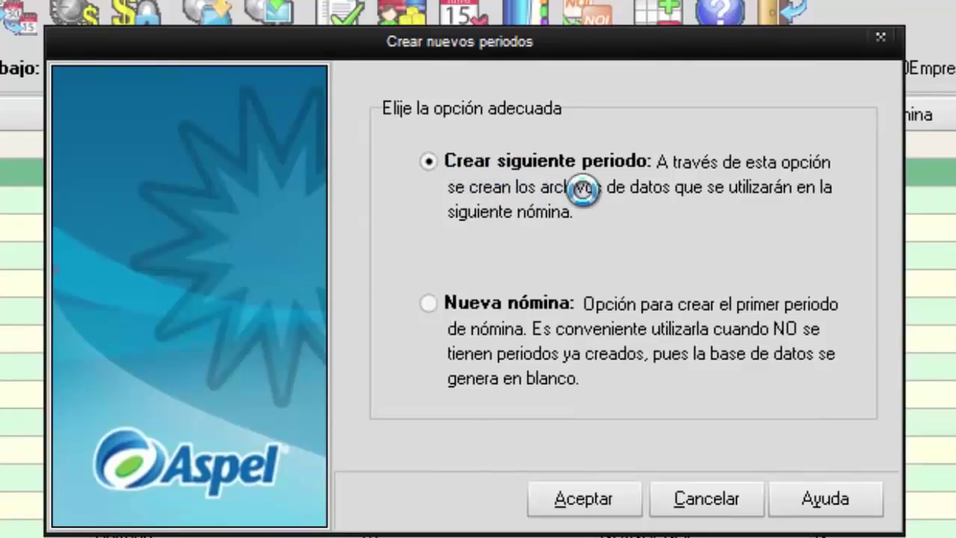
pyautogui.click(577, 498)
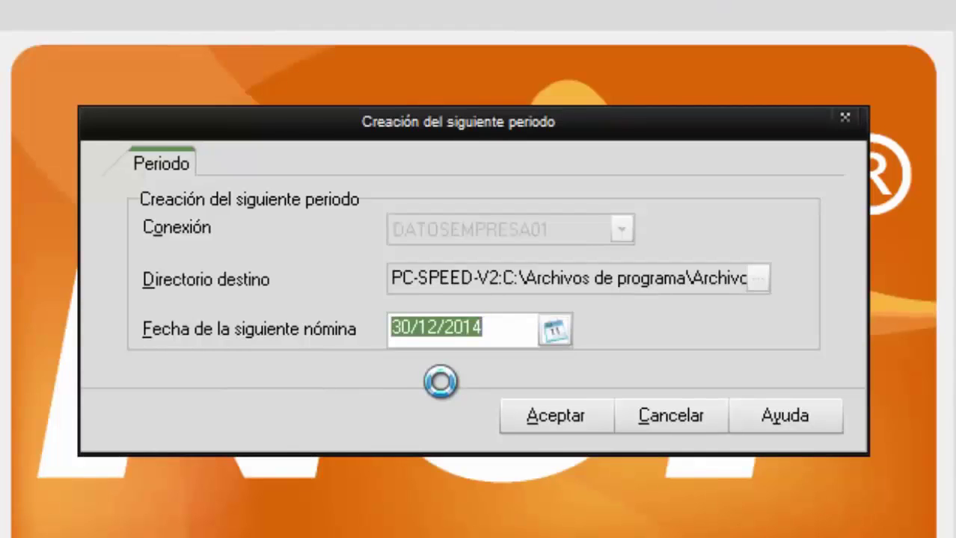
pyautogui.write('0 / /')
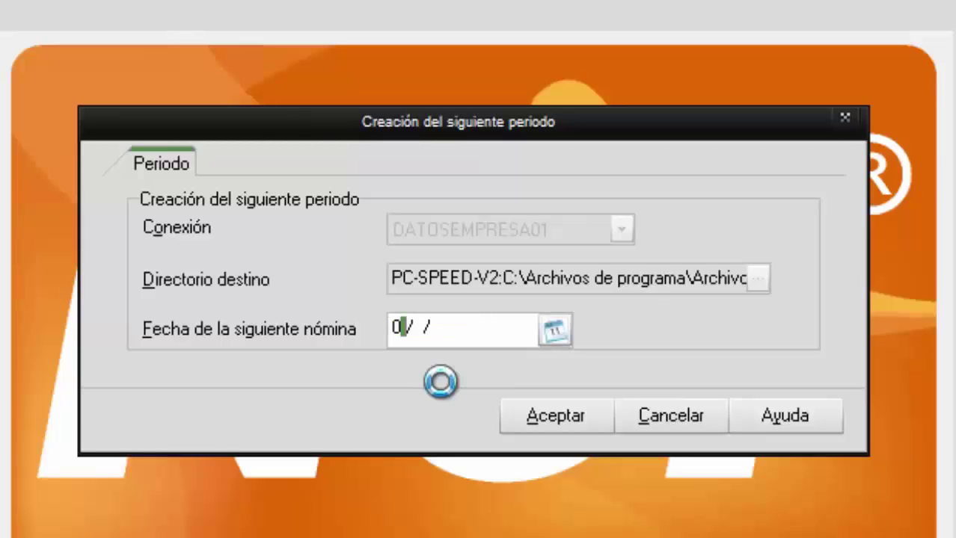
pyautogui.press('BackSpace')
pyautogui.write('20/12/')
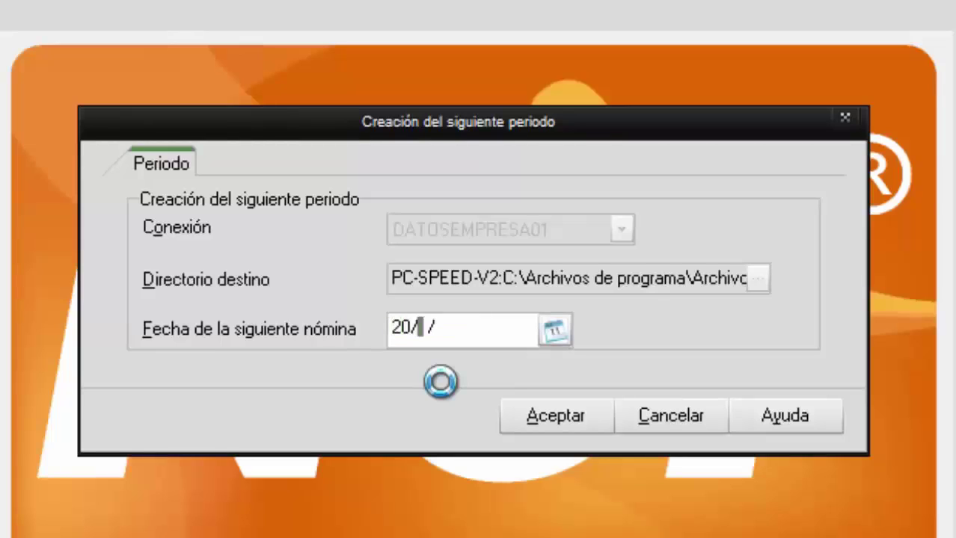
pyautogui.write('2014')
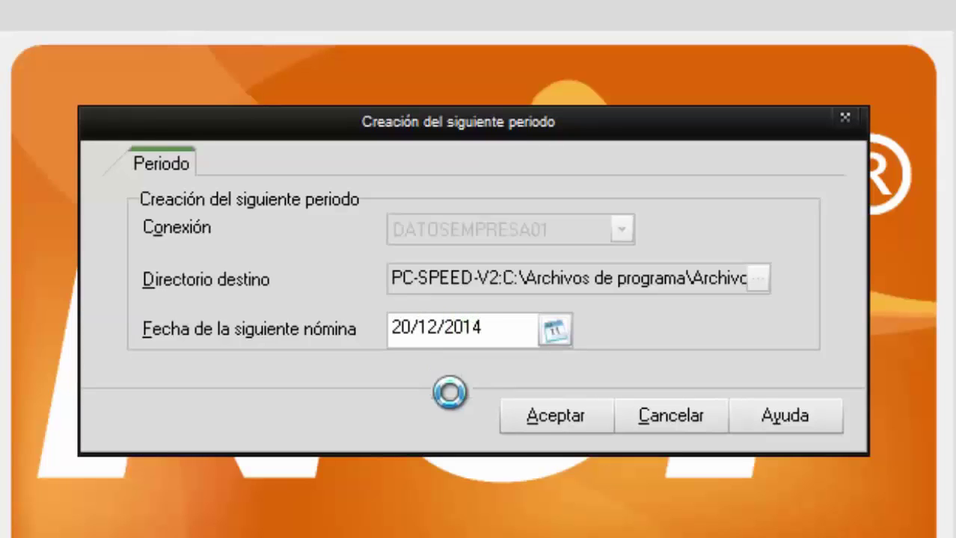
pyautogui.click(520, 416)
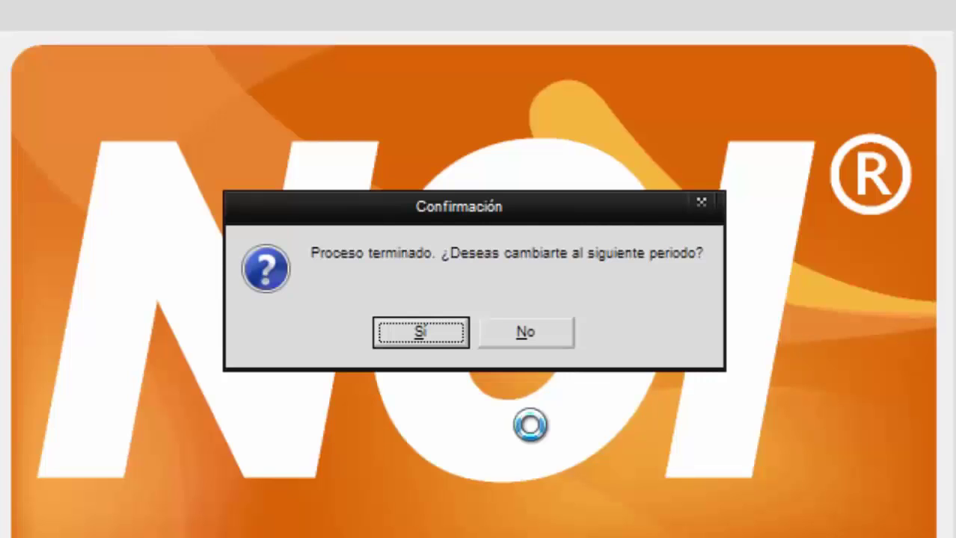
pyautogui.click(403, 339)
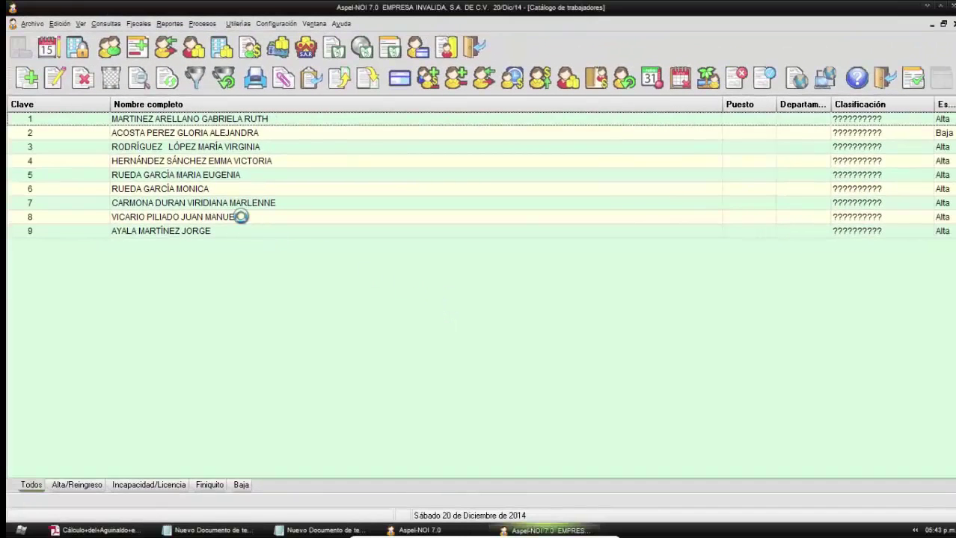
# View worker 1's payroll receipt in the new period, and close the receipt and the worker catalogue
pyautogui.click(246, 122)
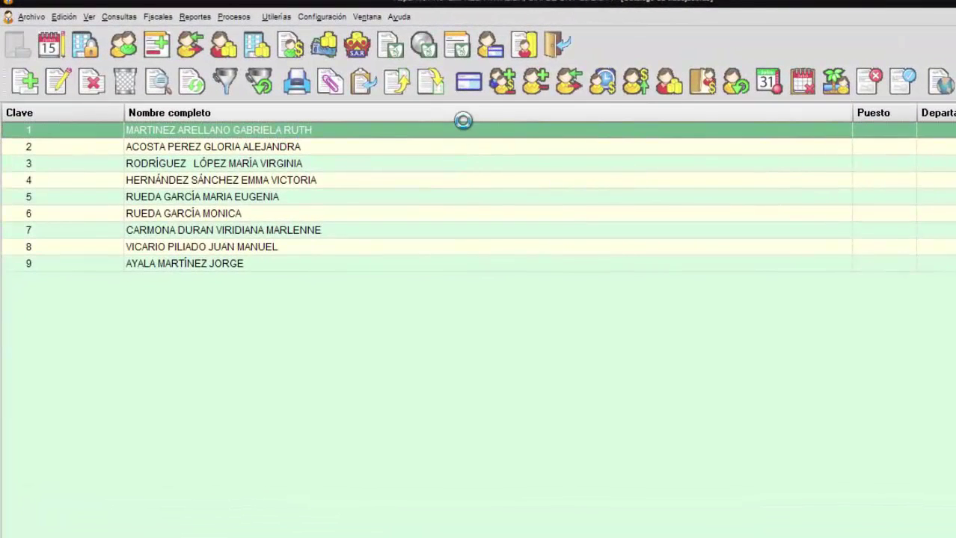
pyautogui.click(469, 84)
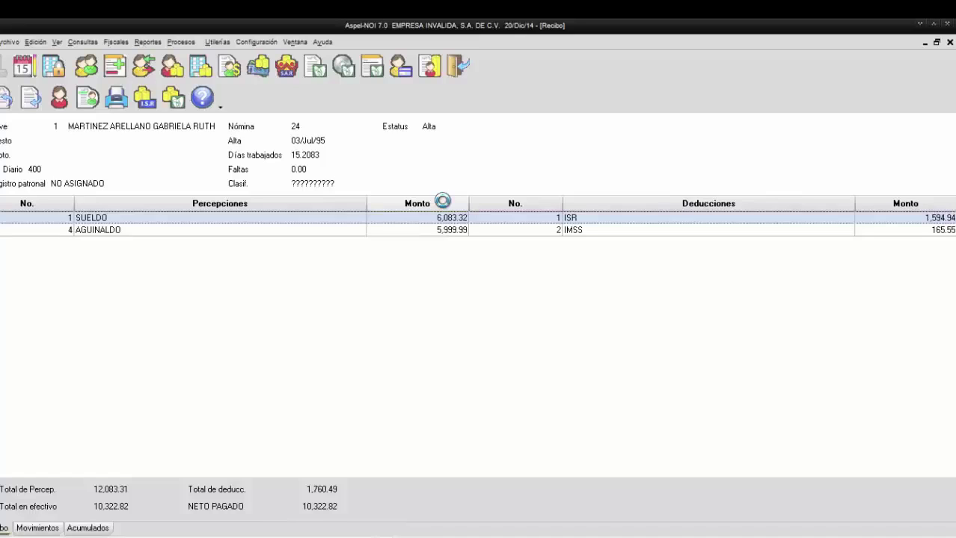
pyautogui.click(946, 43)
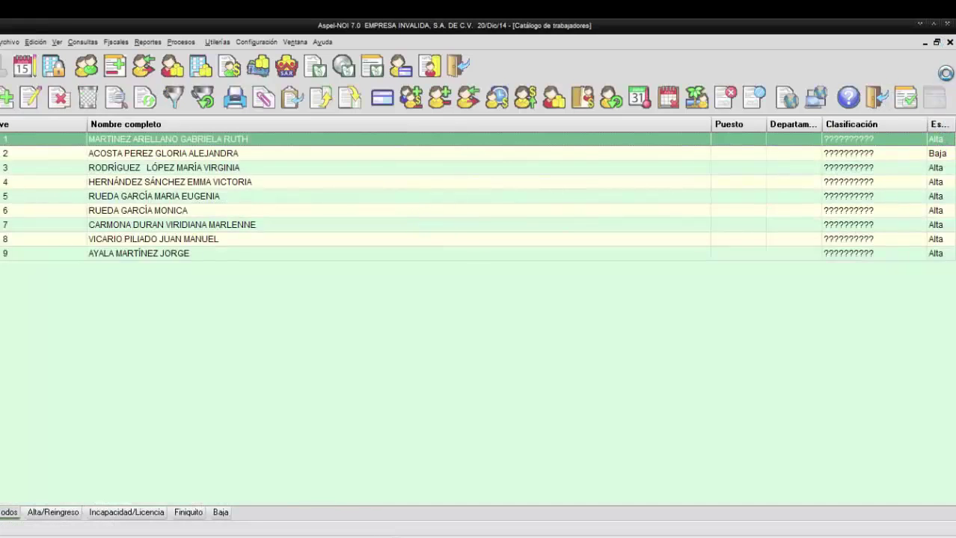
pyautogui.click(946, 42)
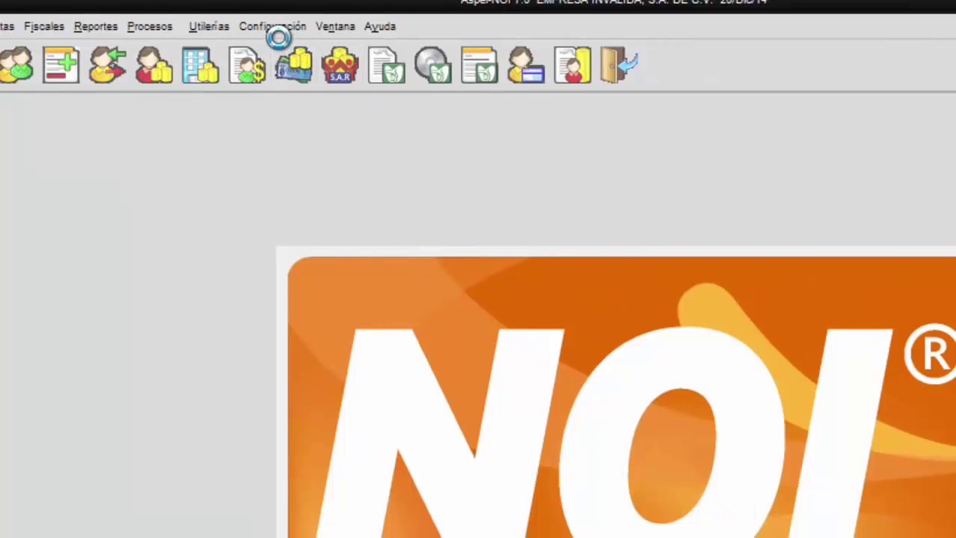
# In the payroll parameters, set the periodicity to AGUINALDO, enable Nómina especial and save the changes
pyautogui.click(276, 30)
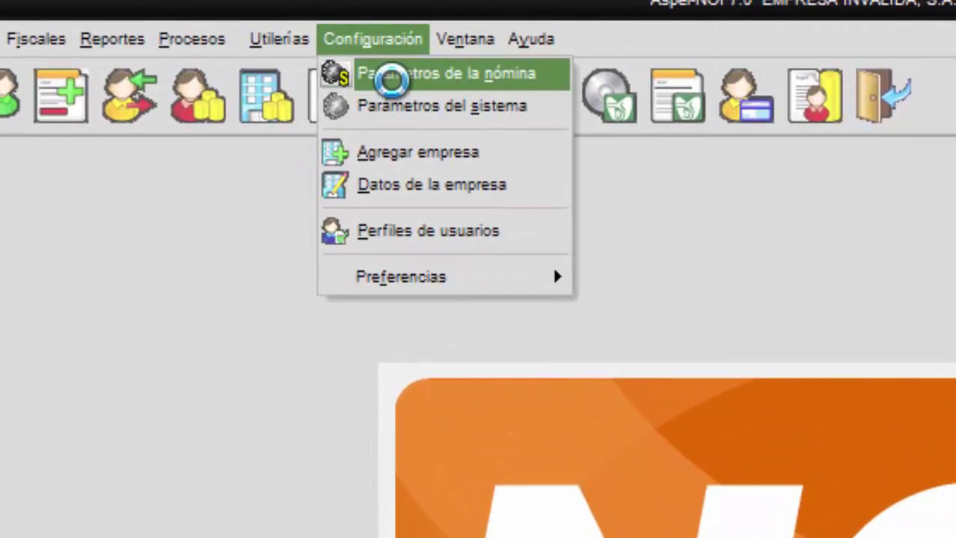
pyautogui.click(390, 81)
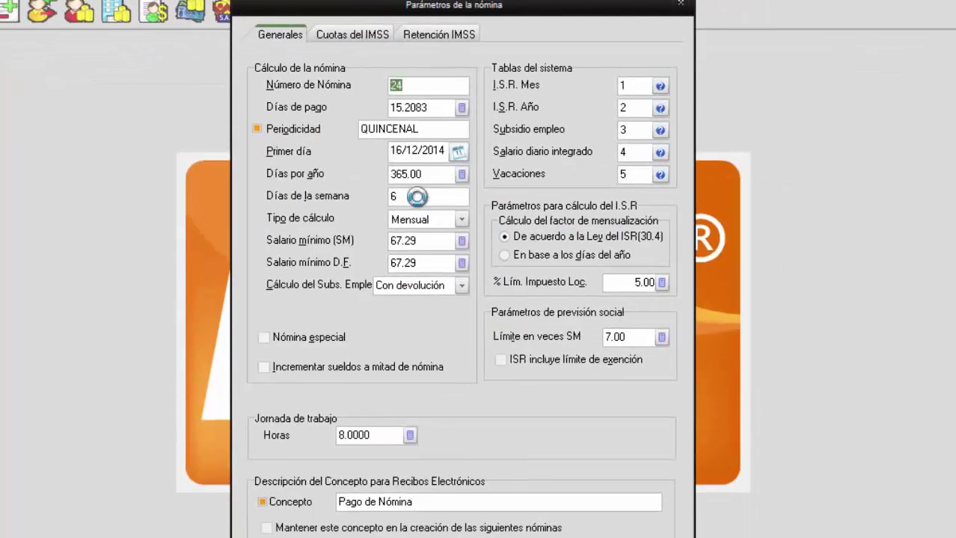
pyautogui.click(424, 137)
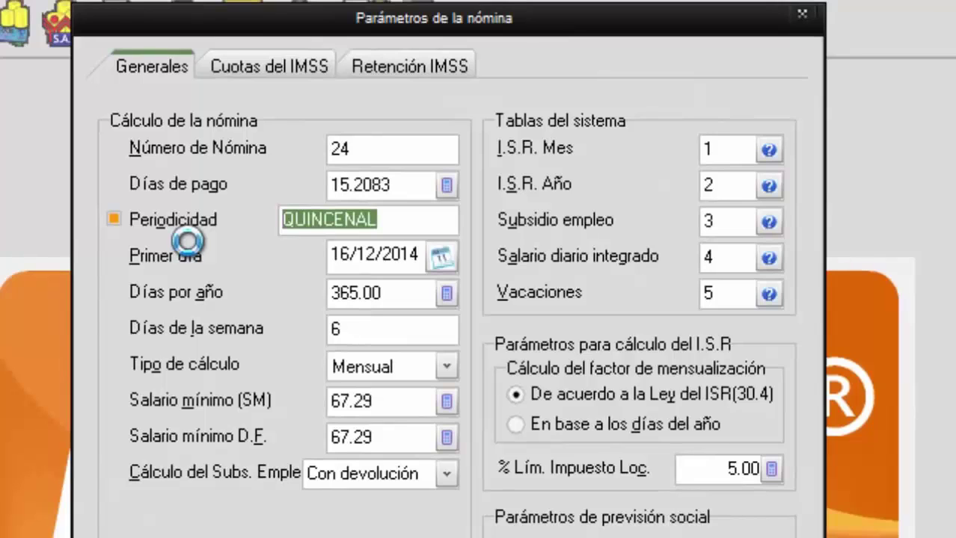
pyautogui.write('AGUINAL')
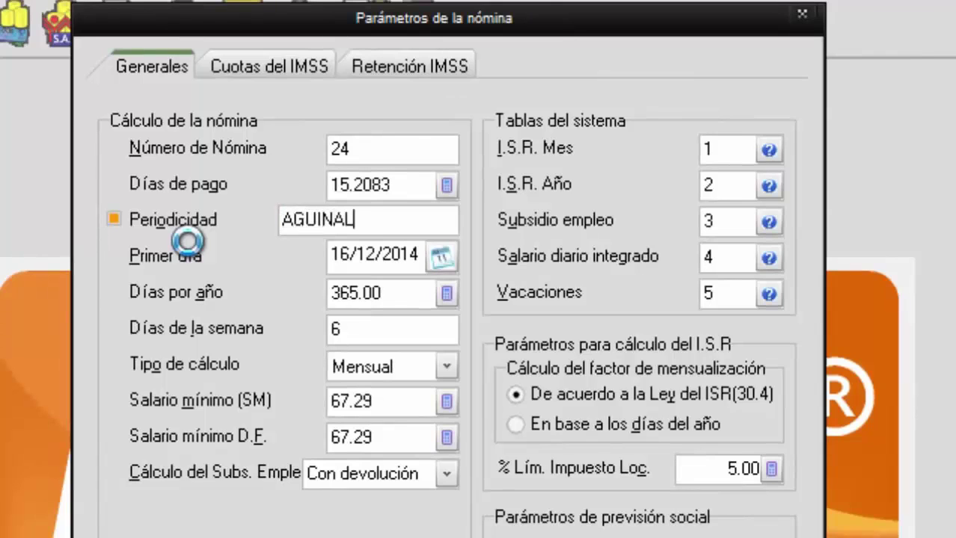
pyautogui.write('DO')
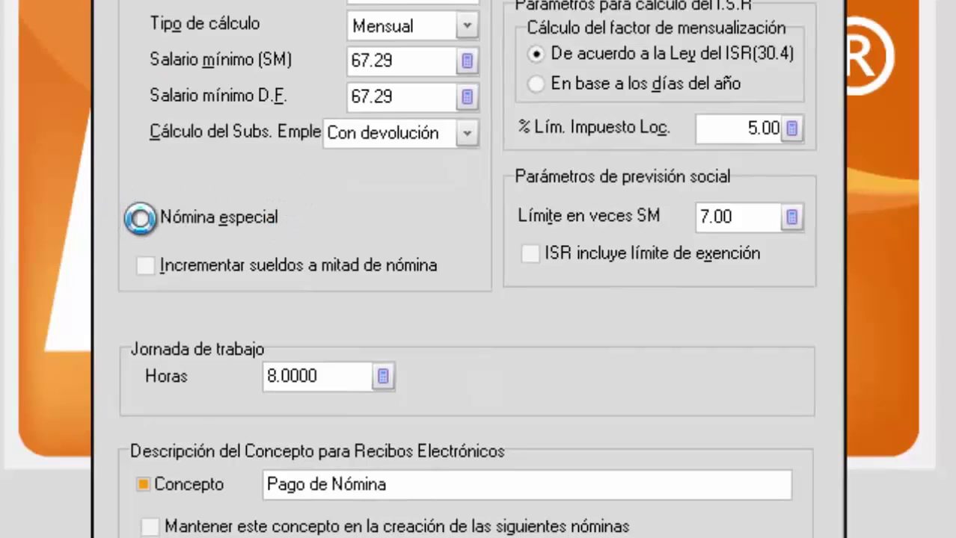
pyautogui.click(142, 217)
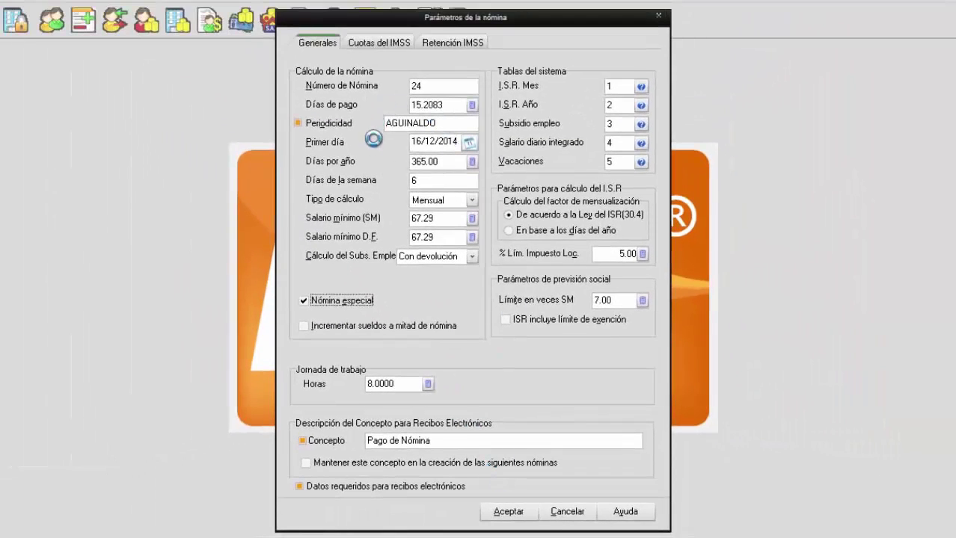
pyautogui.click(508, 511)
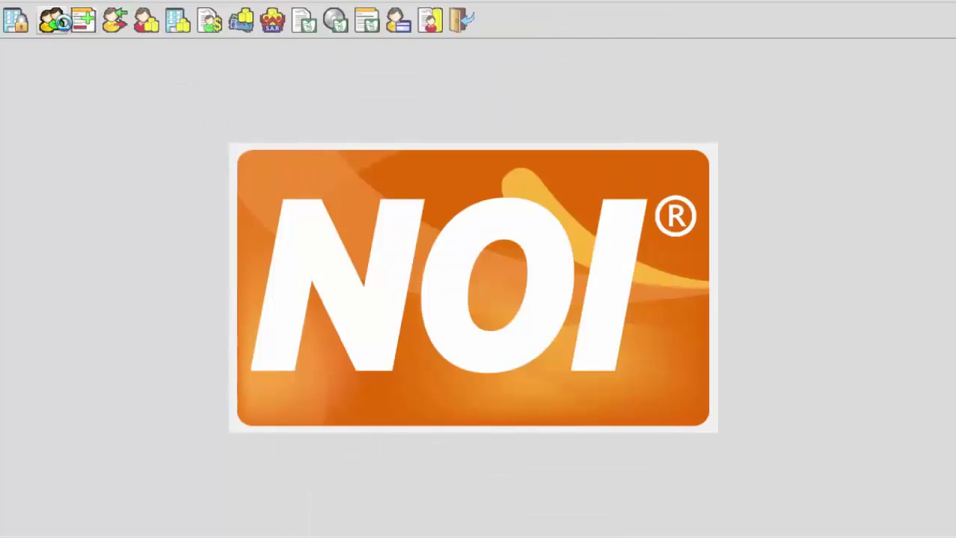
# Check worker 1's receipt under the special payroll setting, and close the receipt and the worker catalogue
pyautogui.click(56, 21)
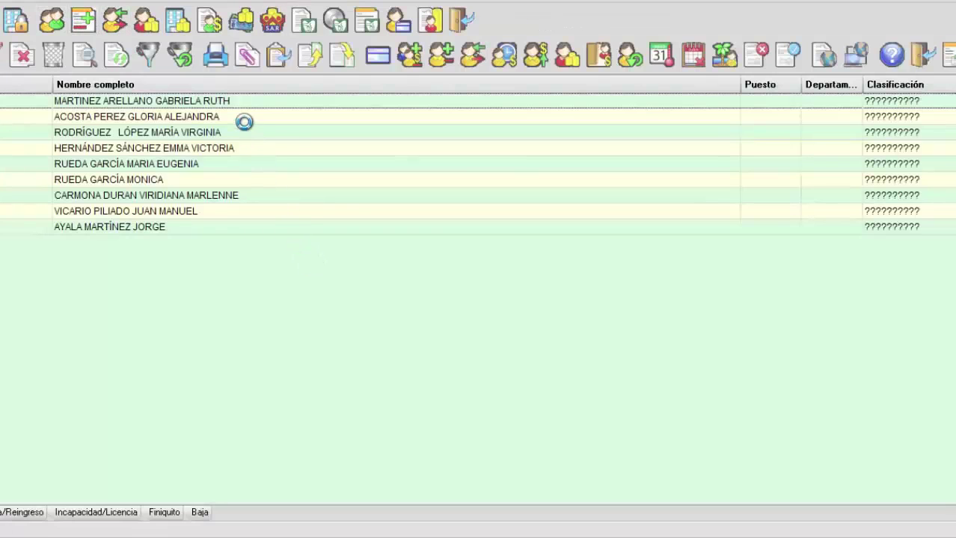
pyautogui.click(378, 55)
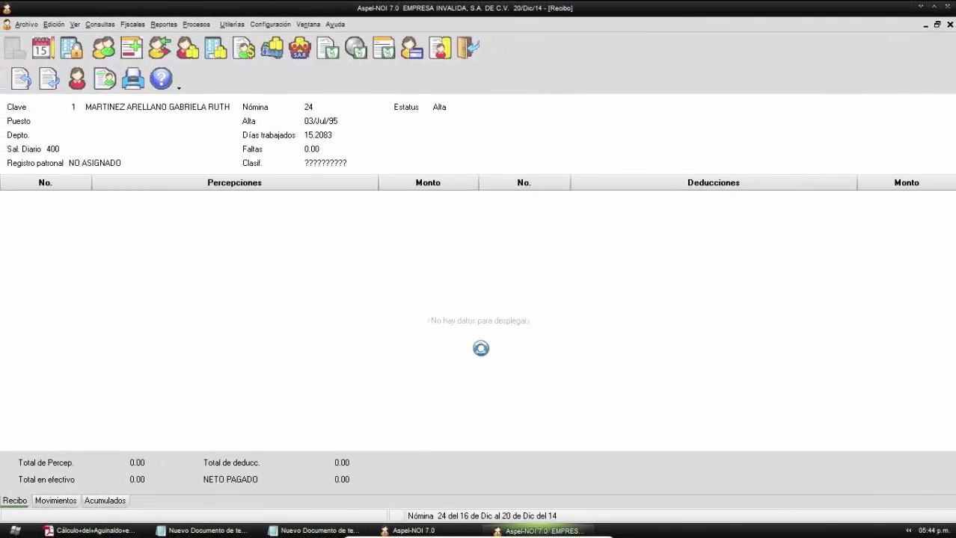
pyautogui.click(950, 24)
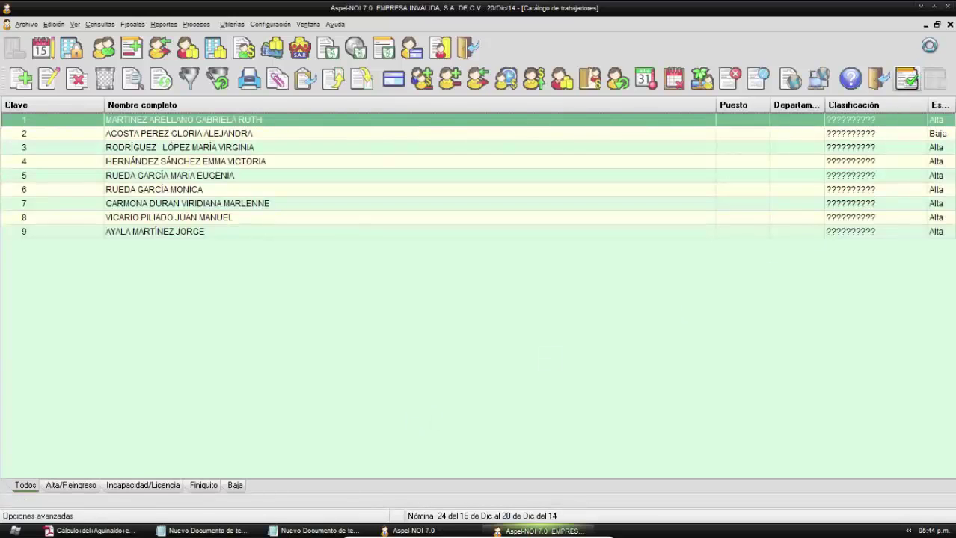
pyautogui.click(947, 25)
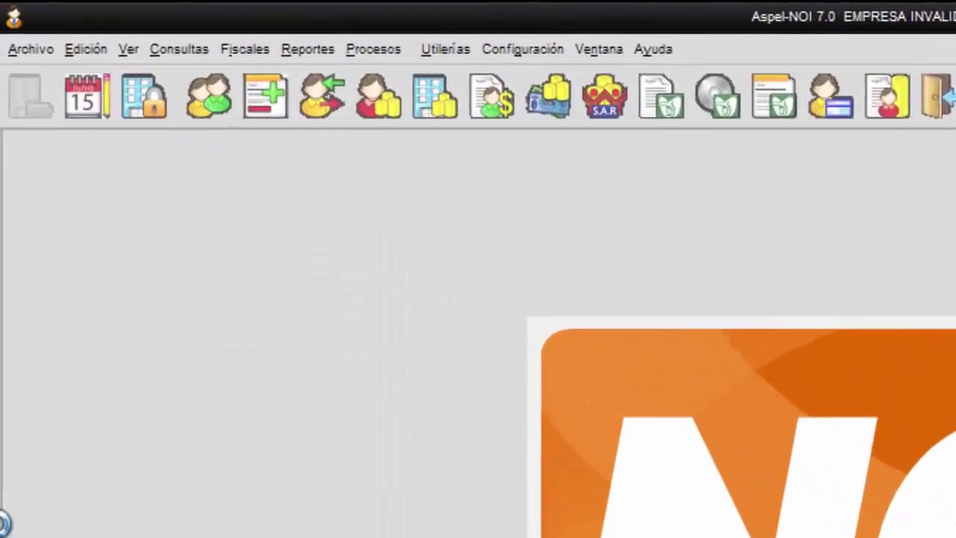
# In the perceptions and deductions catalogue, set P004 AGUINALDO's payroll type to Especial, review its Bases Fiscales and save the change
pyautogui.click(30, 57)
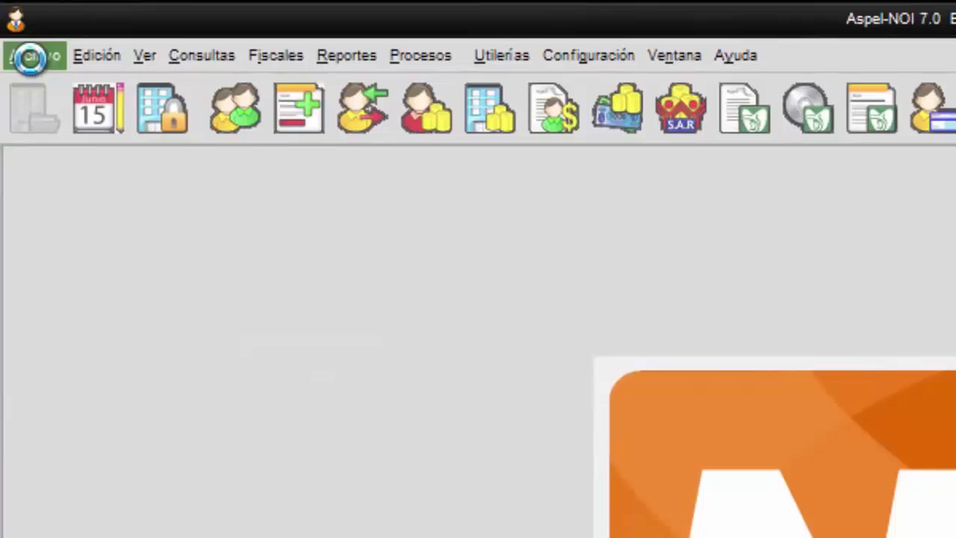
pyautogui.click(112, 227)
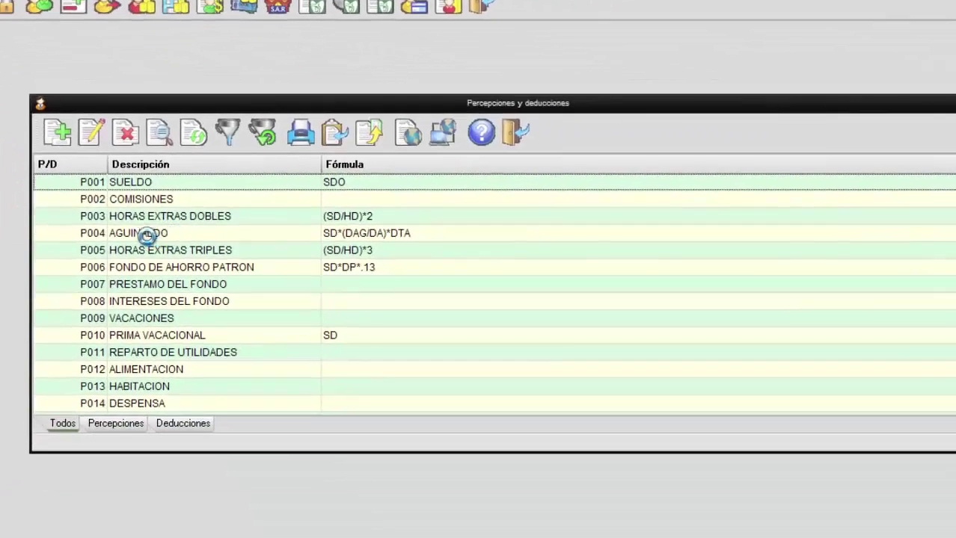
pyautogui.click(317, 420)
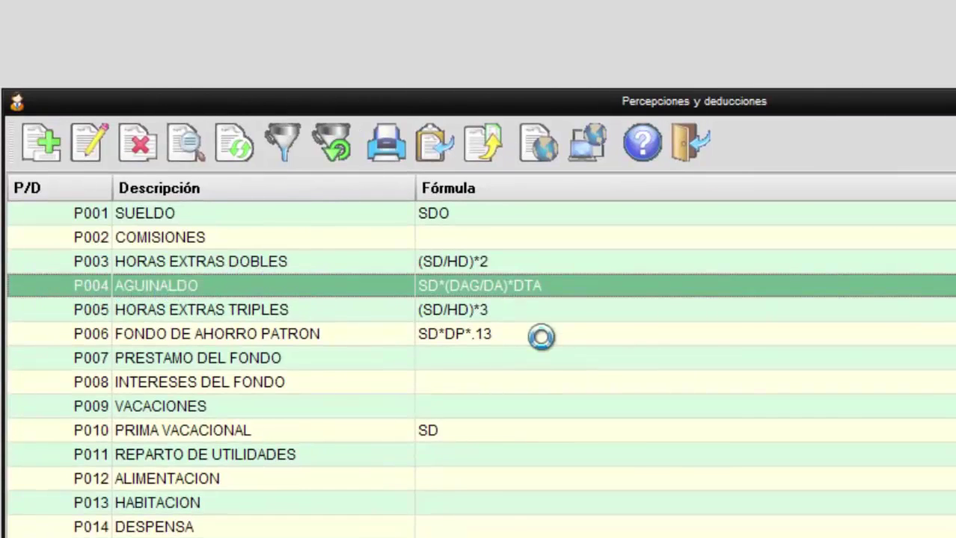
pyautogui.press('Return')
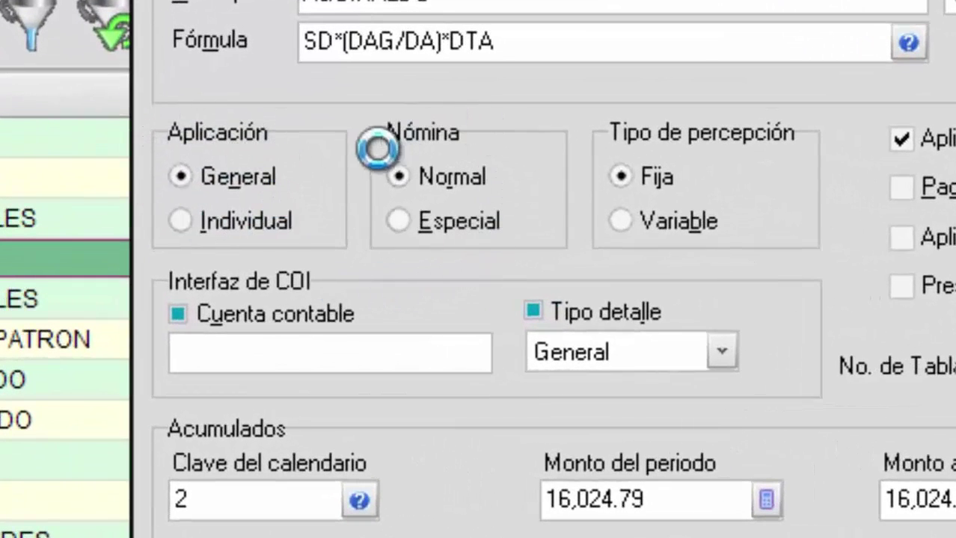
pyautogui.click(400, 222)
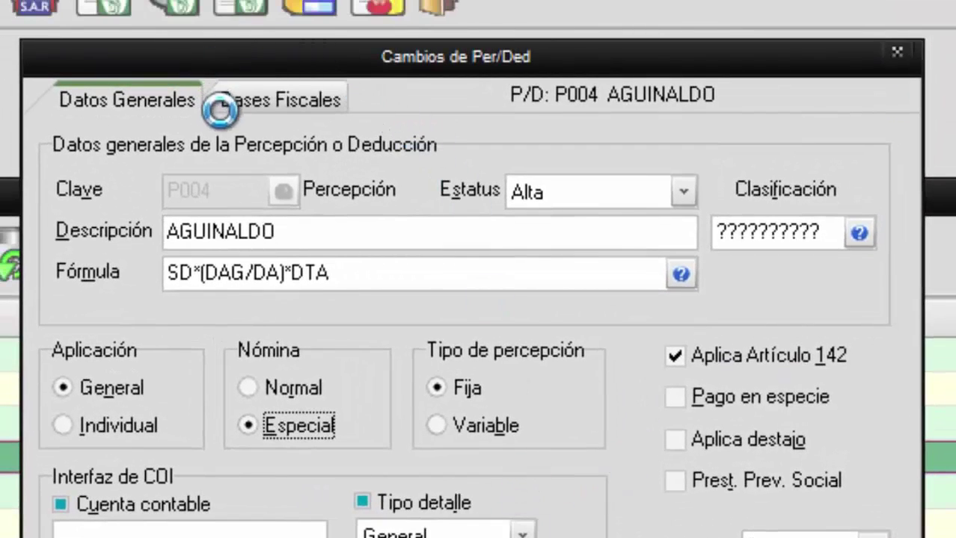
pyautogui.click(263, 101)
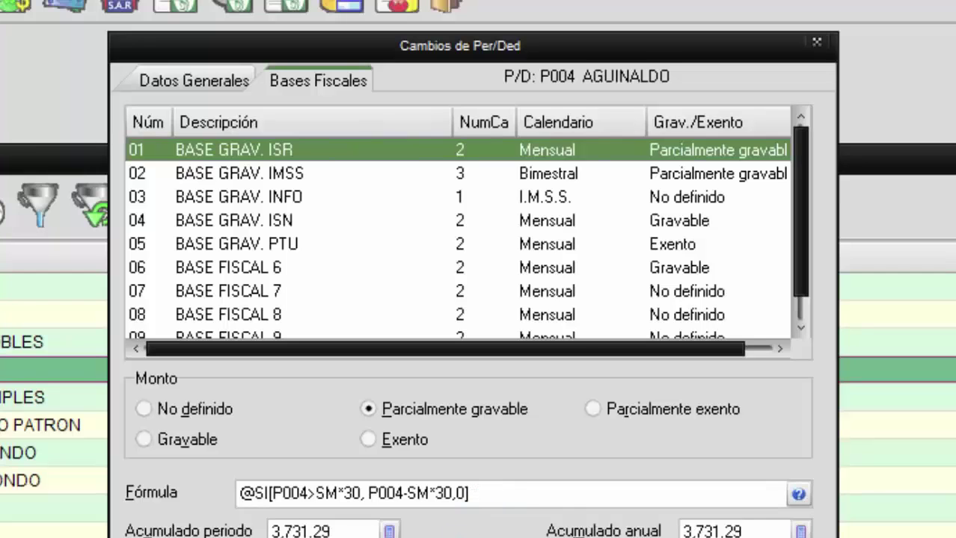
pyautogui.click(268, 537)
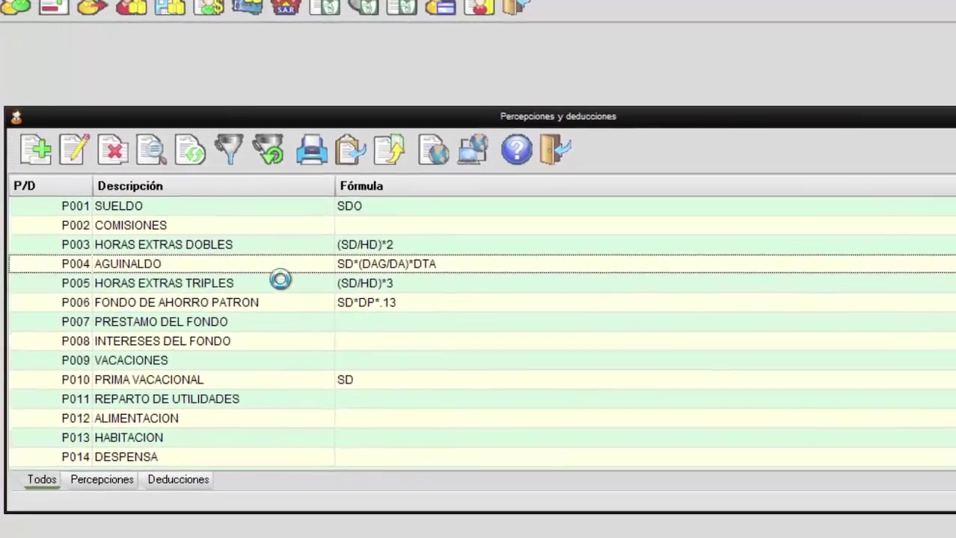
# Set the payroll type of deduction D001 ISR to Especial and save the change
pyautogui.click(66, 369)
pyautogui.scroll(-6, 258, 267)
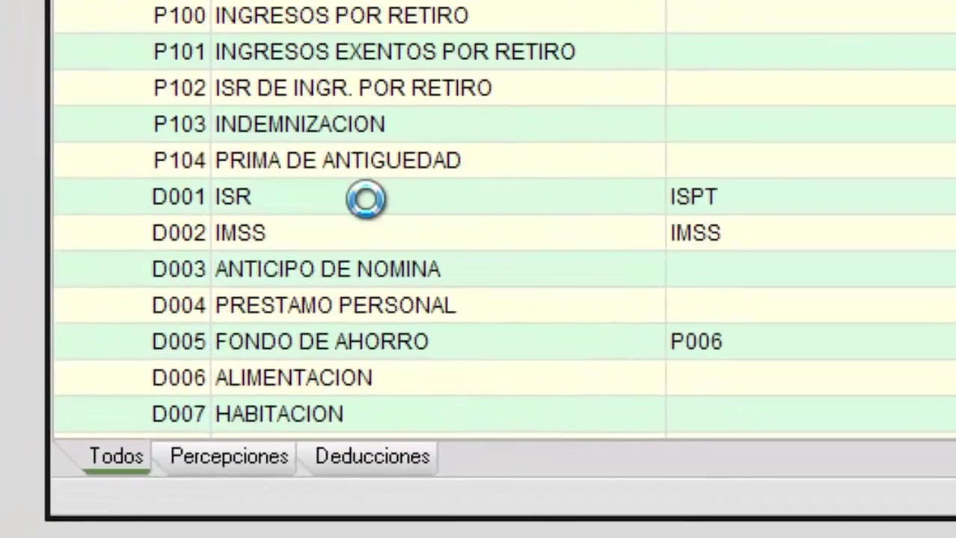
pyautogui.click(321, 201)
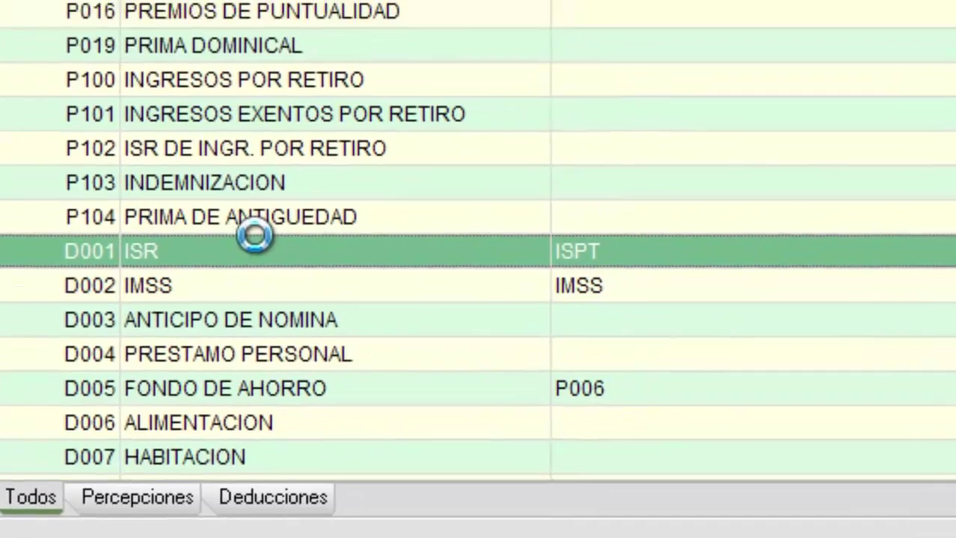
pyautogui.doubleClick(345, 182)
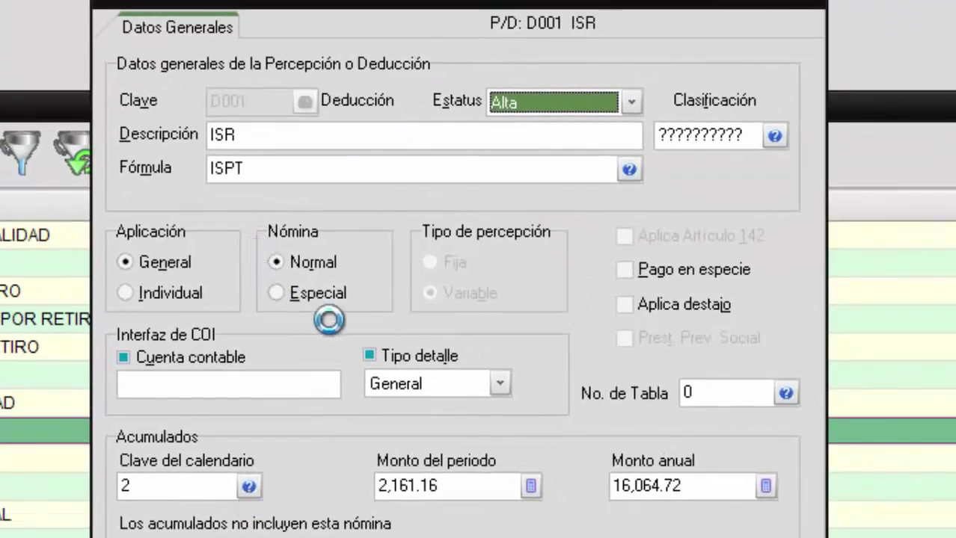
pyautogui.click(273, 293)
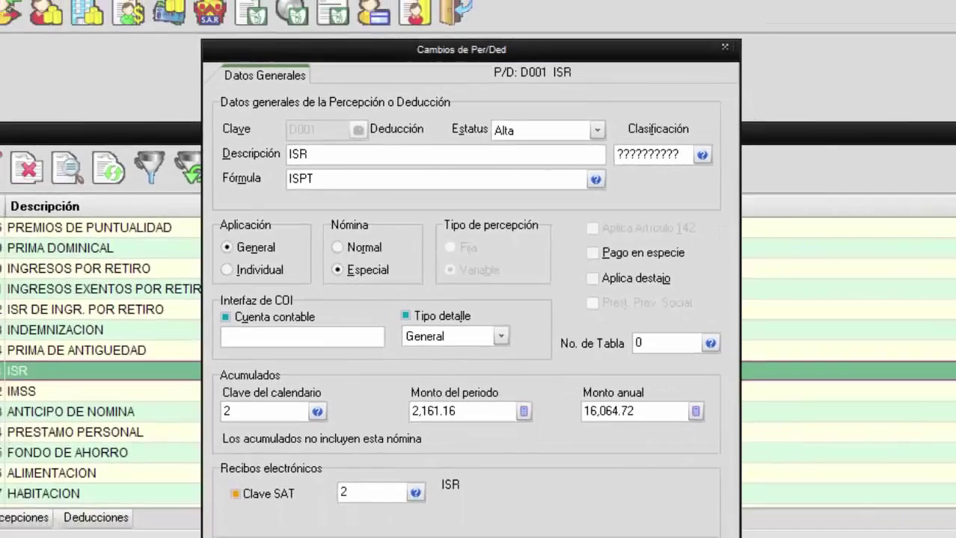
pyautogui.press('Return')
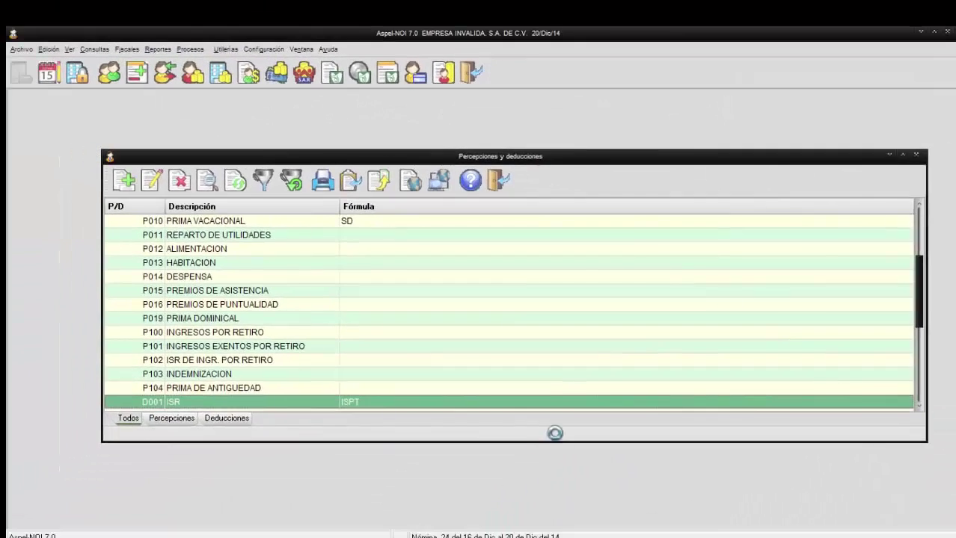
# Close the perceptions and deductions catalogue and check worker 1's special payroll receipt from the worker catalogue
pyautogui.click(915, 155)
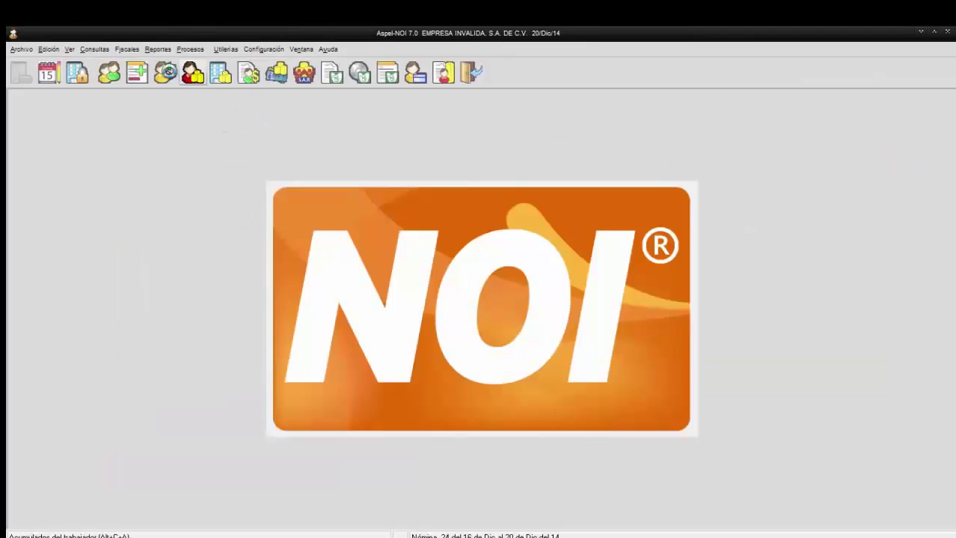
pyautogui.click(109, 73)
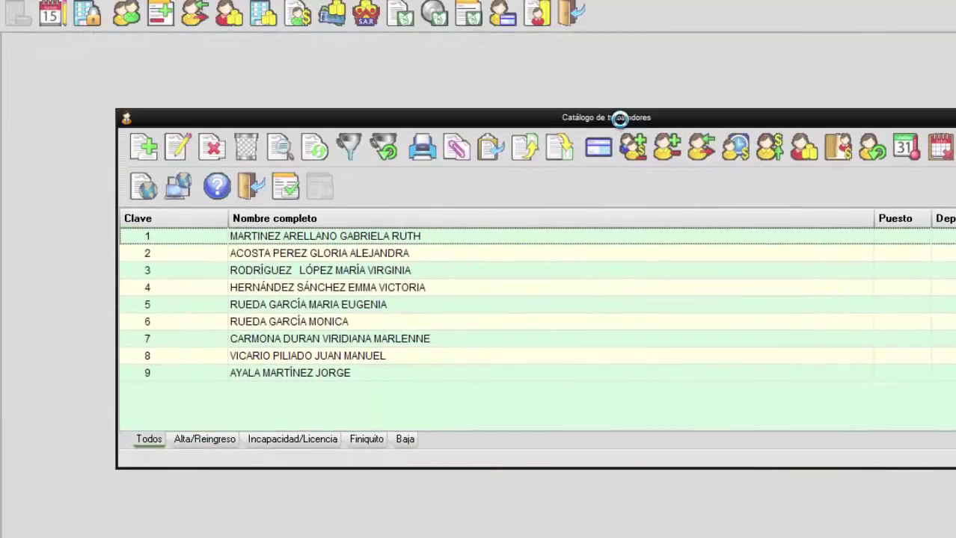
pyautogui.moveTo(620, 120); pyautogui.dragTo(618, 119)
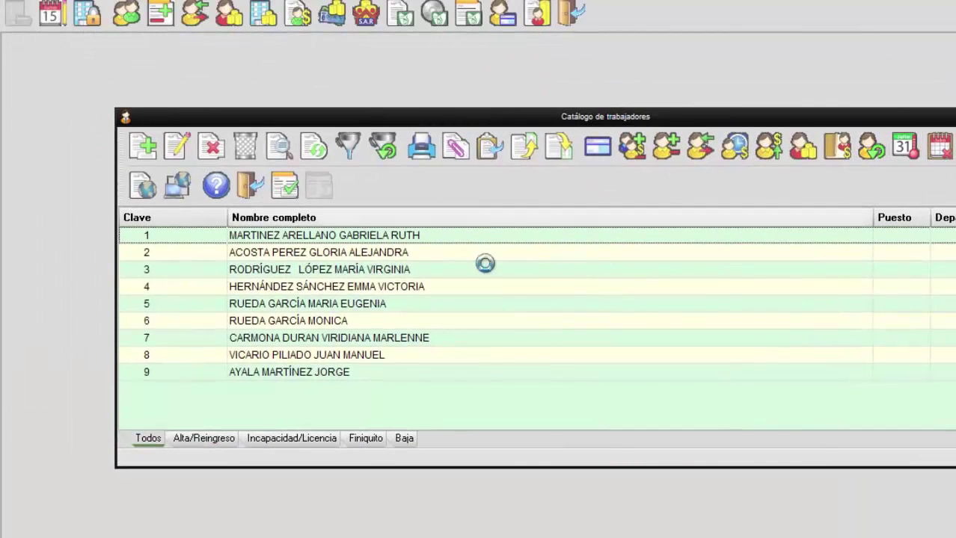
pyautogui.click(262, 237)
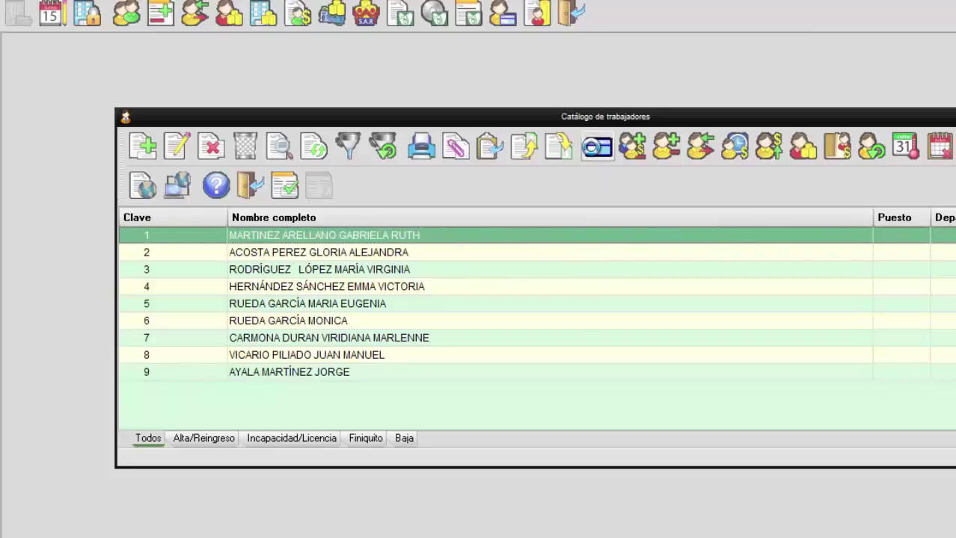
pyautogui.click(596, 147)
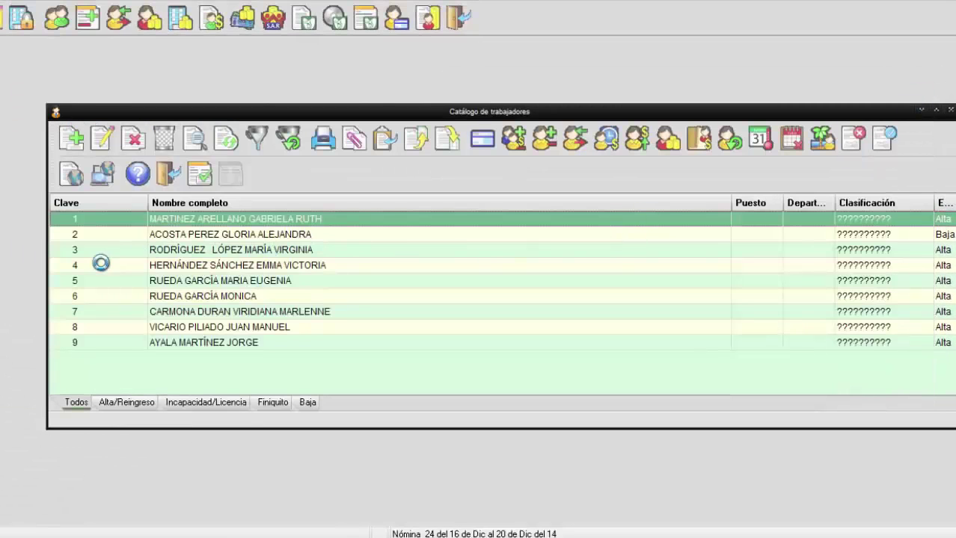
# Check the aguinaldo receipts of workers 3 and 4, closing each receipt
pyautogui.click(106, 250)
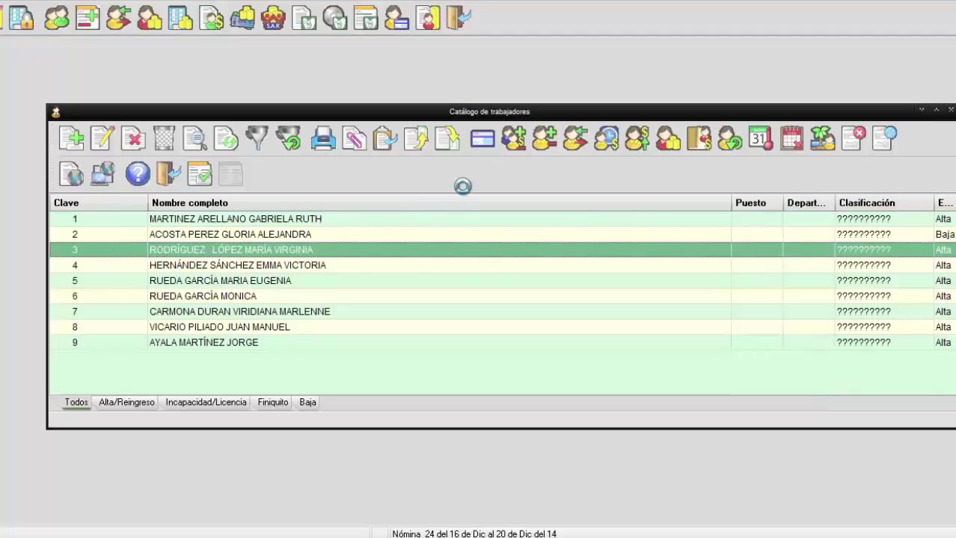
pyautogui.click(483, 141)
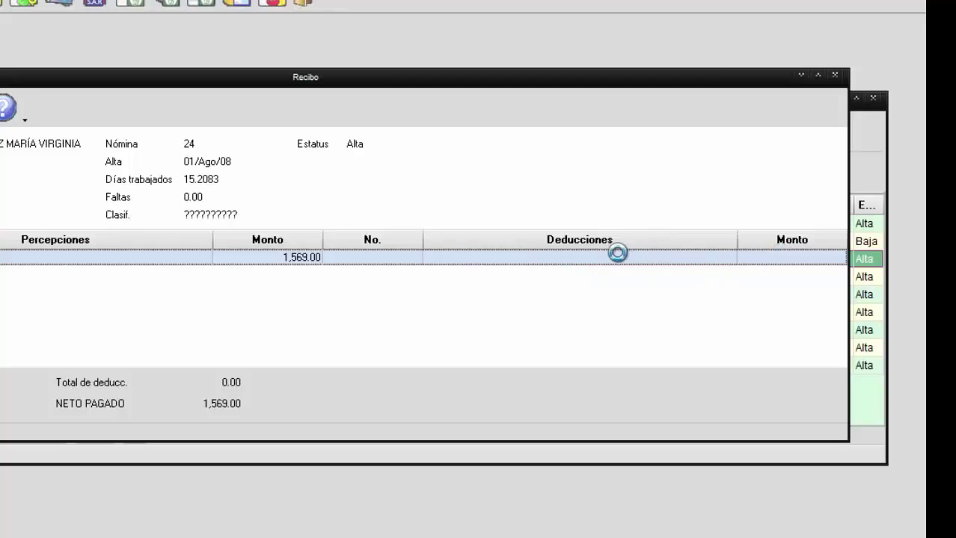
pyautogui.click(829, 75)
pyautogui.click(30, 277)
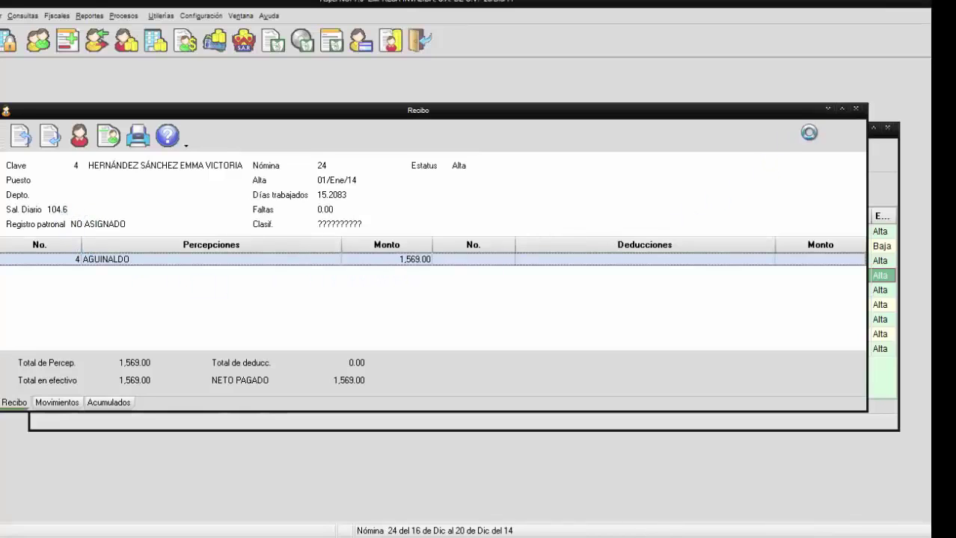
pyautogui.click(854, 110)
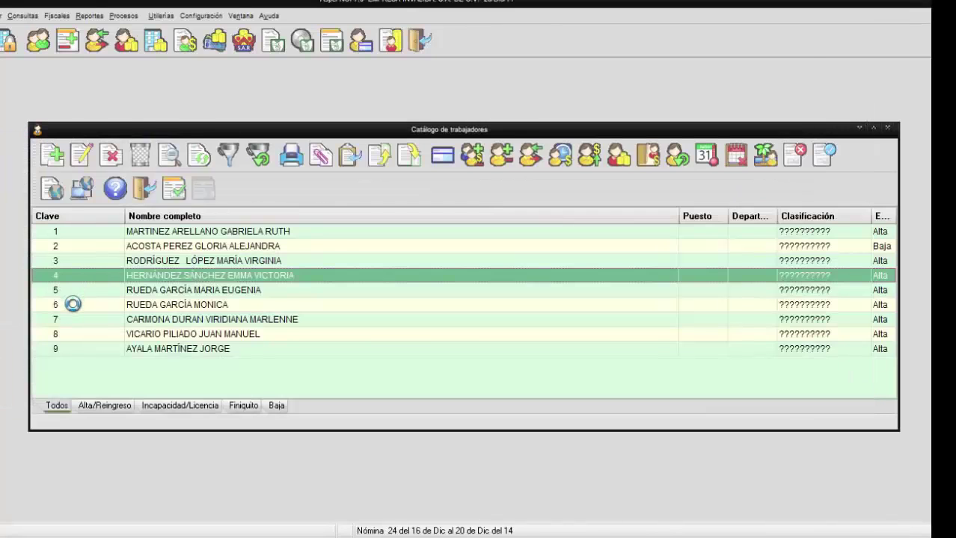
# Review worker 6's receipt and its ISR calculation, including Gravable Periodo and Factor Periodo, and close the receipt and worker catalogue
pyautogui.click(72, 304)
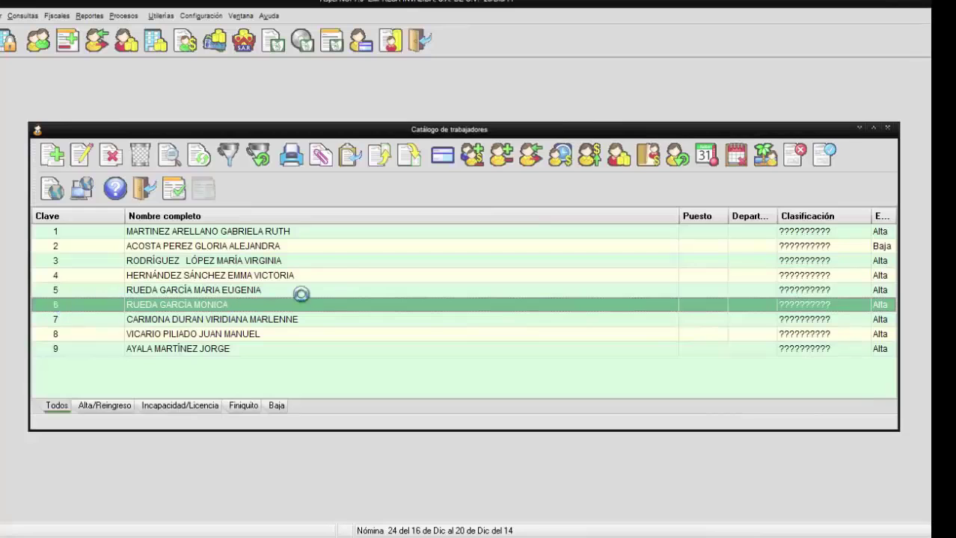
pyautogui.click(442, 155)
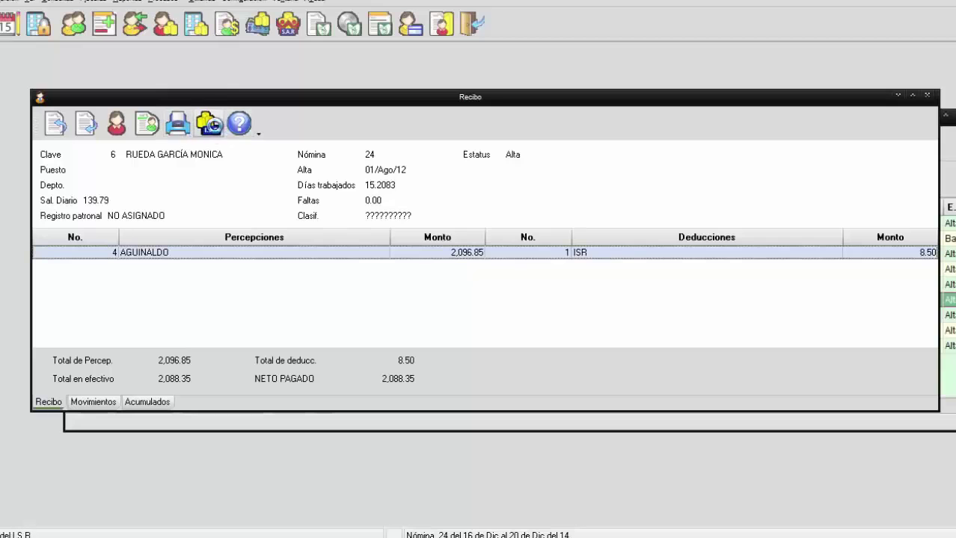
pyautogui.click(208, 125)
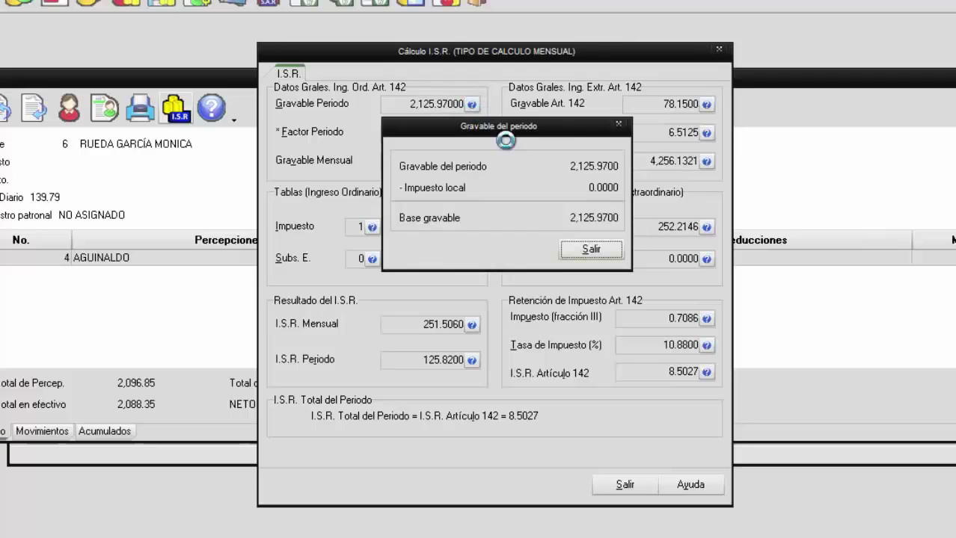
pyautogui.click(585, 249)
pyautogui.click(470, 135)
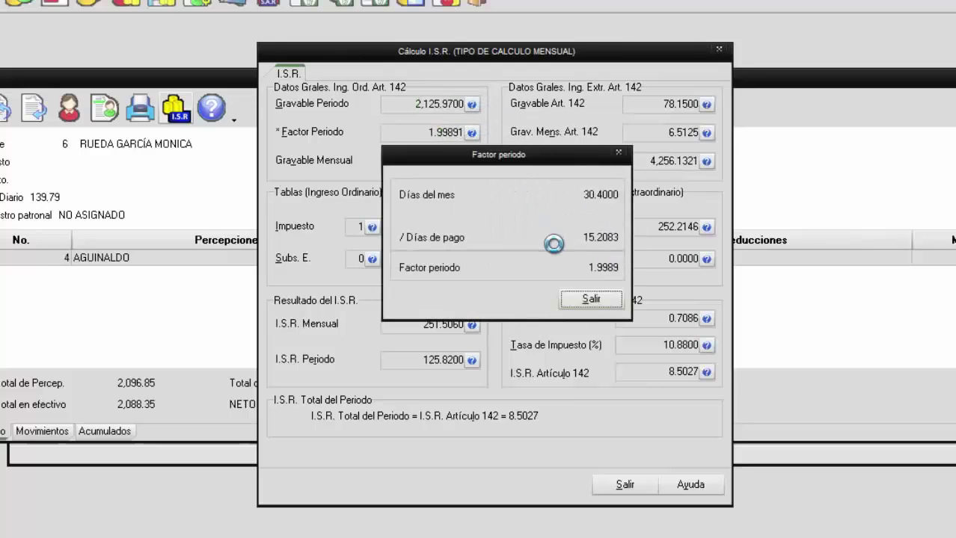
pyautogui.click(585, 299)
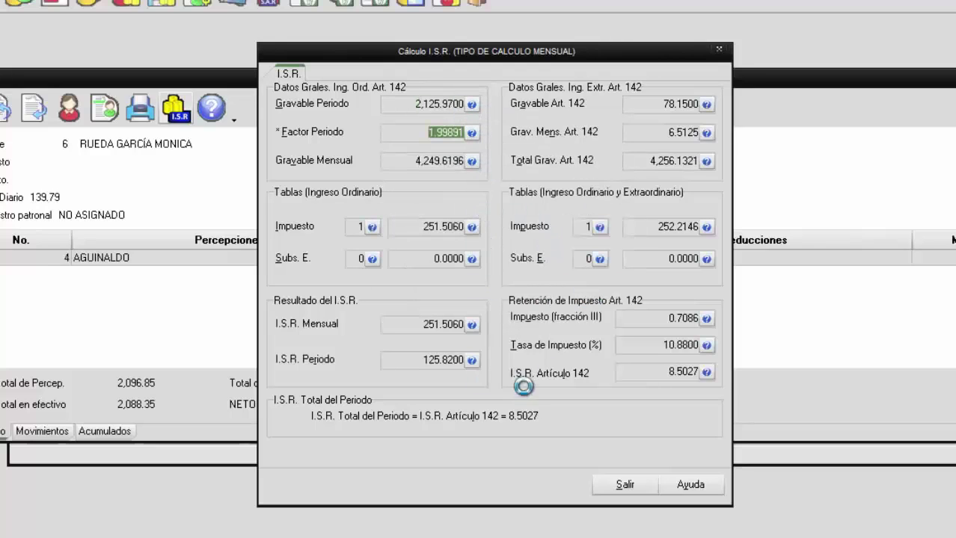
pyautogui.click(623, 485)
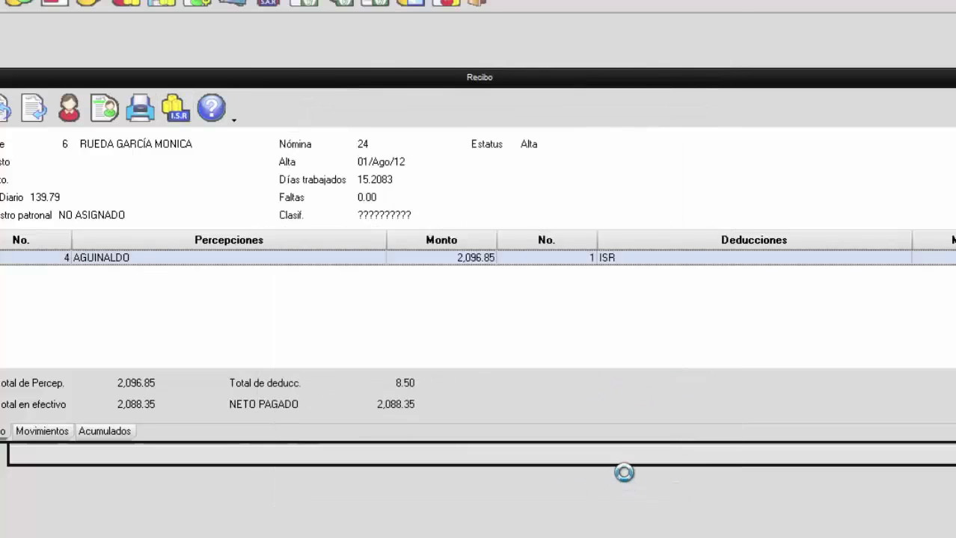
pyautogui.press('Escape')
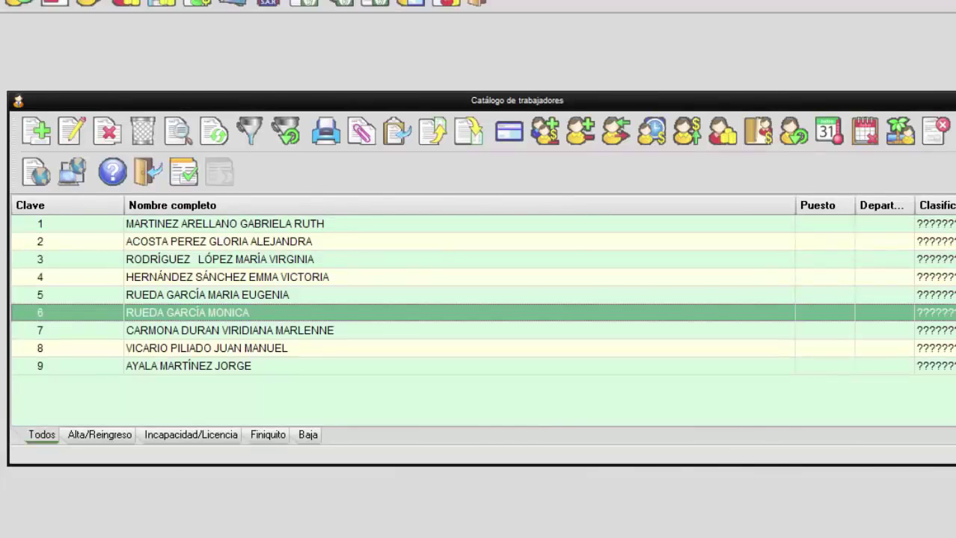
pyautogui.press('Escape')
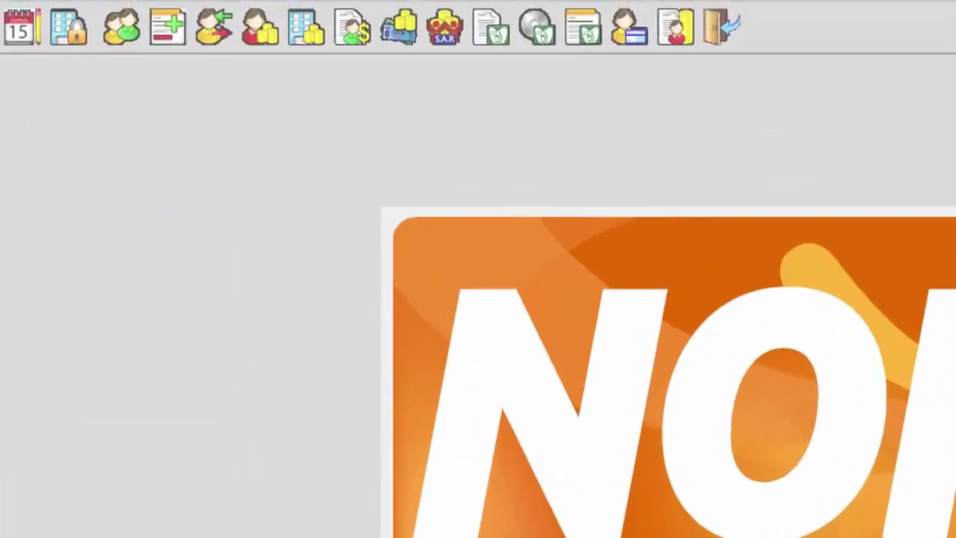
# In the perceptions and deductions catalogue, disable Aplica Artículo 142 for P004 AGUINALDO and save the change
pyautogui.click(56, 18)
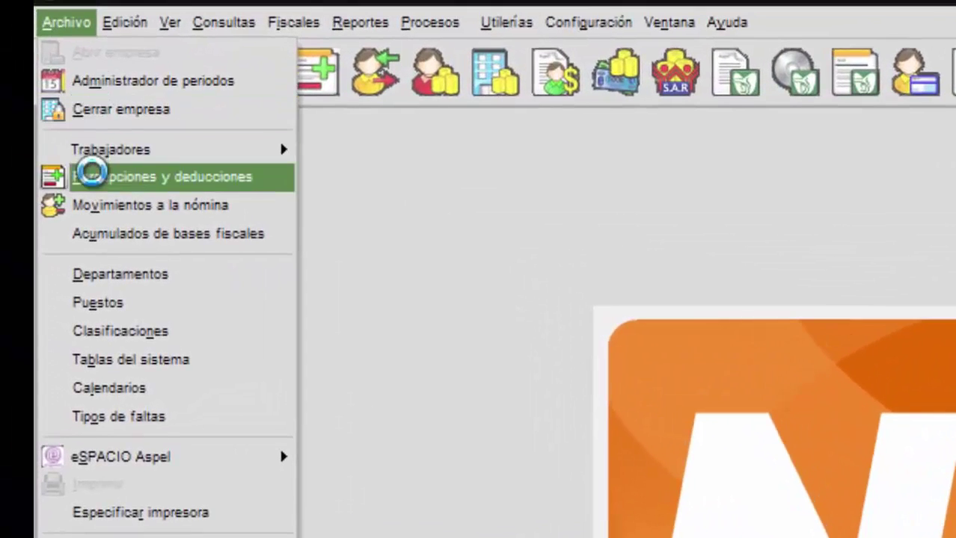
pyautogui.click(56, 168)
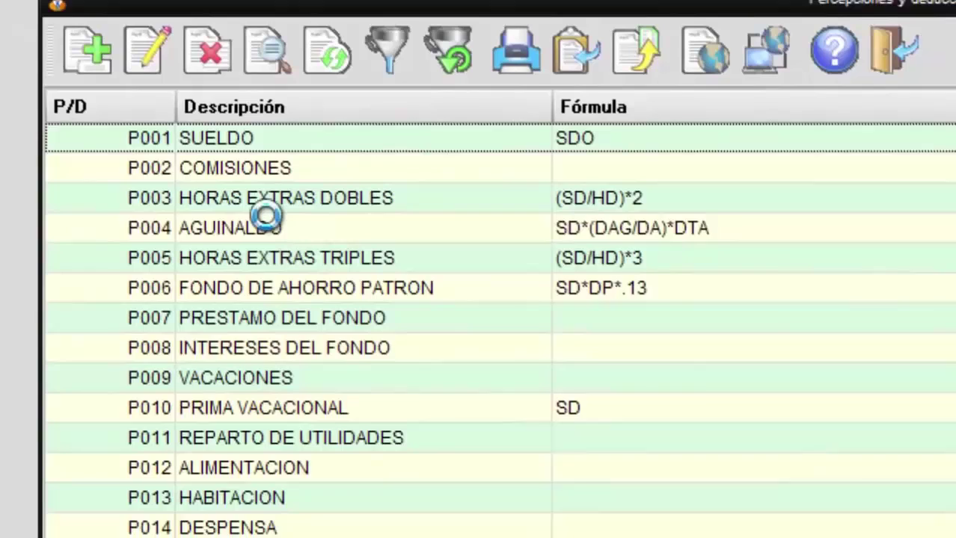
pyautogui.click(254, 220)
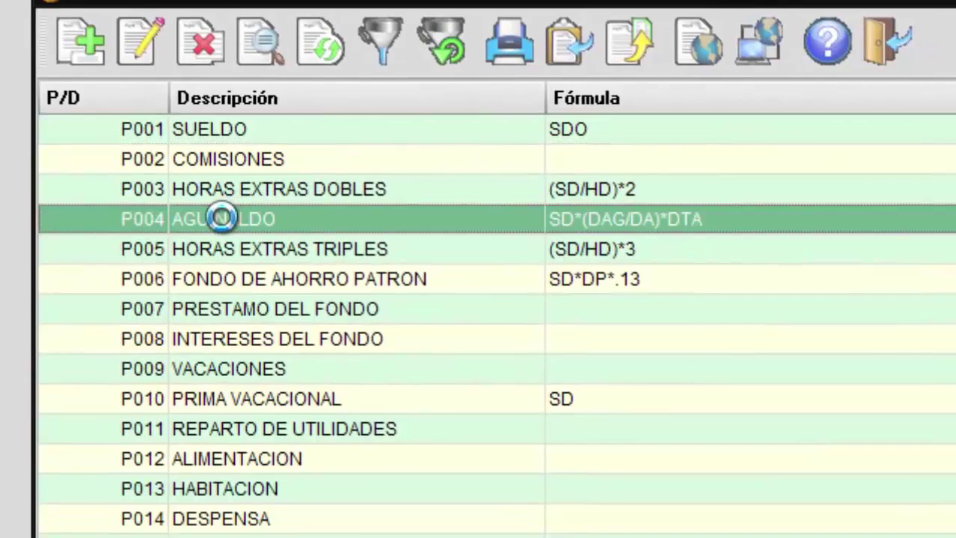
pyautogui.doubleClick(221, 218)
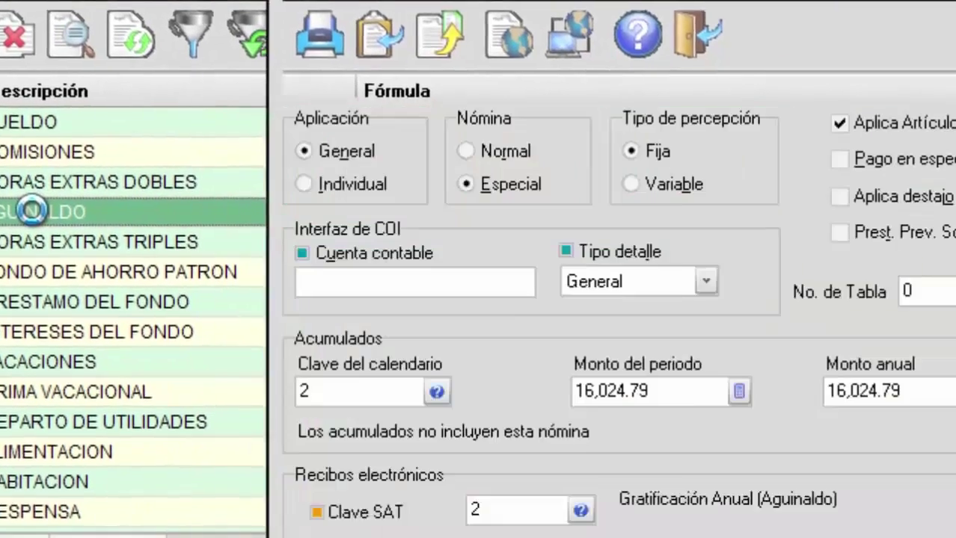
pyautogui.click(632, 113)
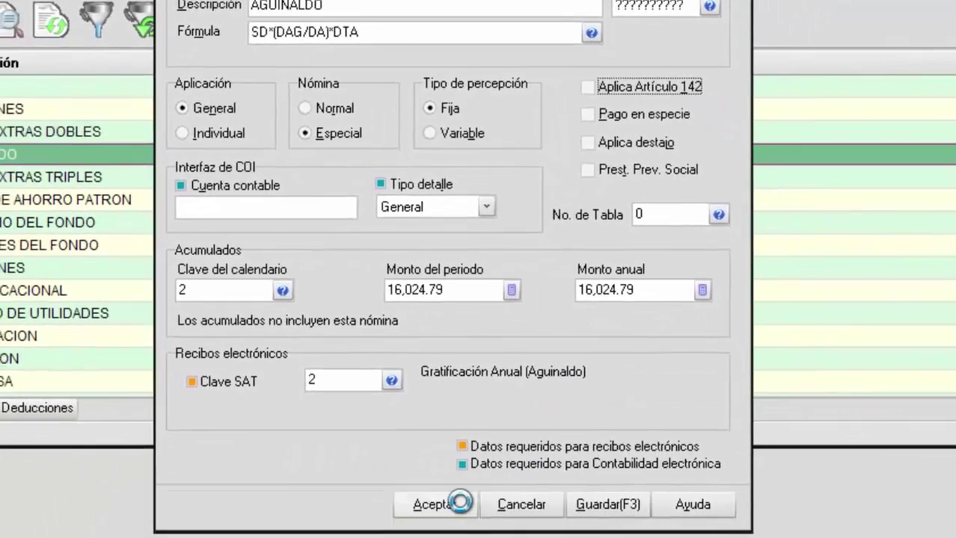
pyautogui.click(458, 502)
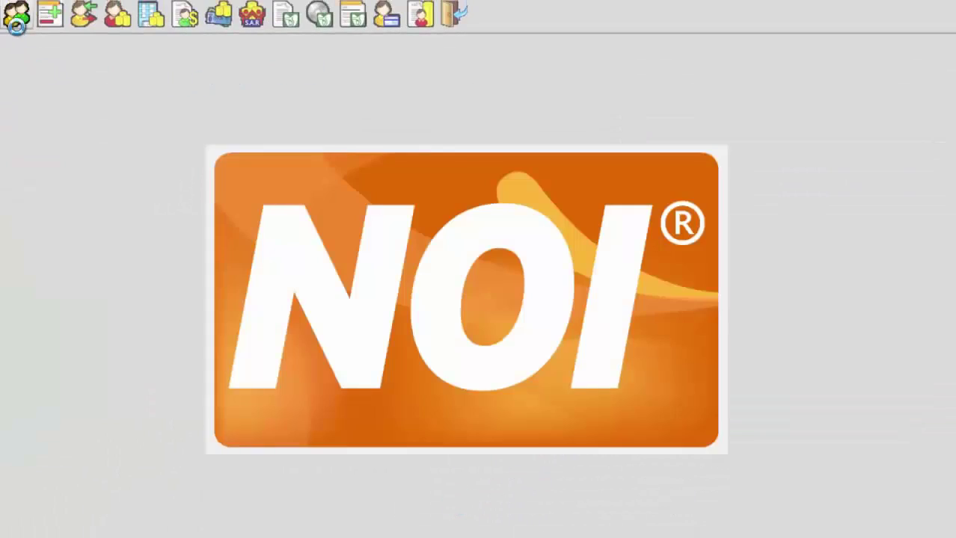
# Recheck the receipts of workers 1 and 3 with Artículo 142 disabled, closing each receipt
pyautogui.click(17, 15)
pyautogui.click(233, 230)
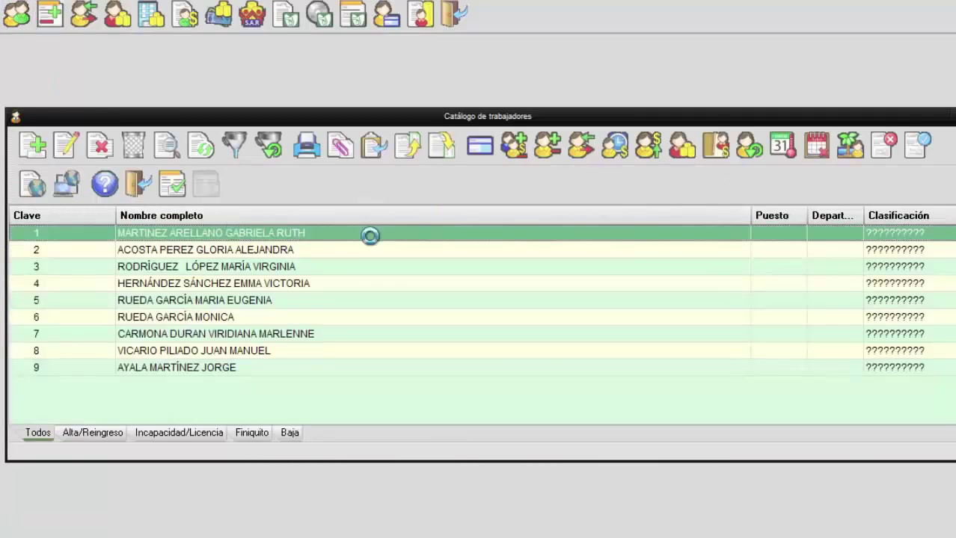
pyautogui.click(480, 146)
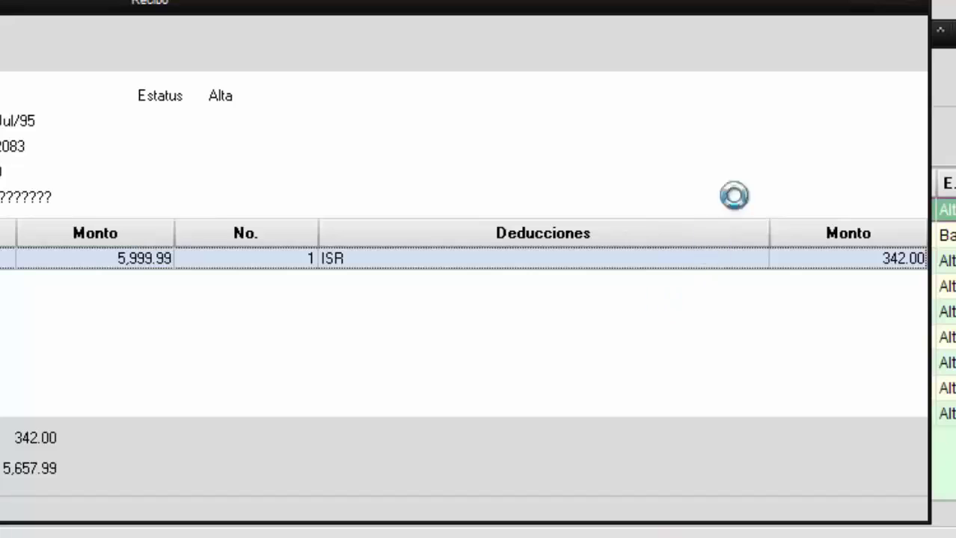
pyautogui.click(910, 3)
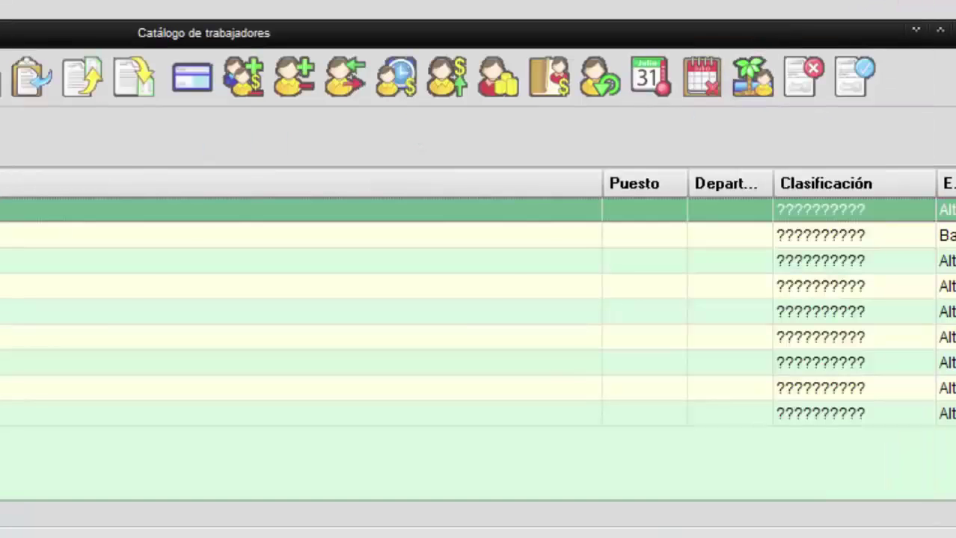
pyautogui.click(45, 260)
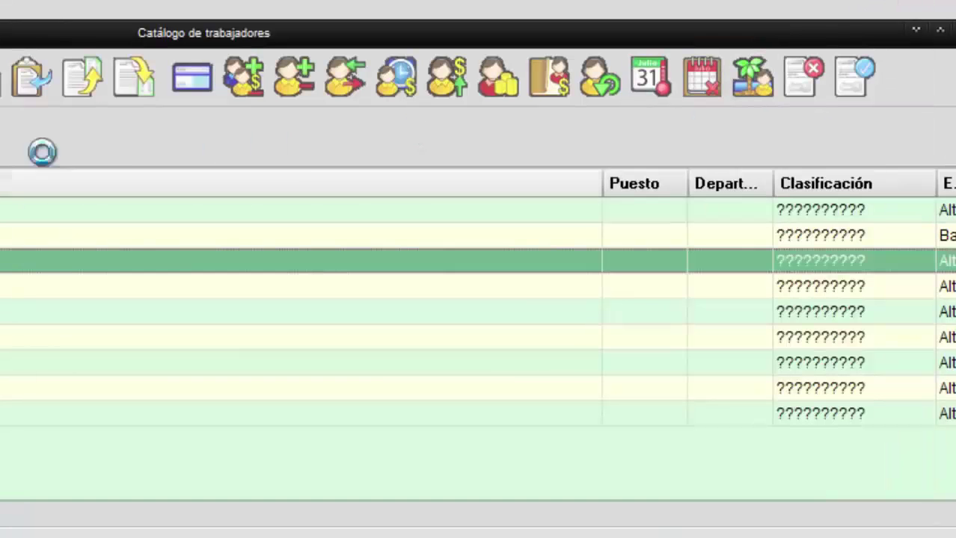
pyautogui.click(192, 77)
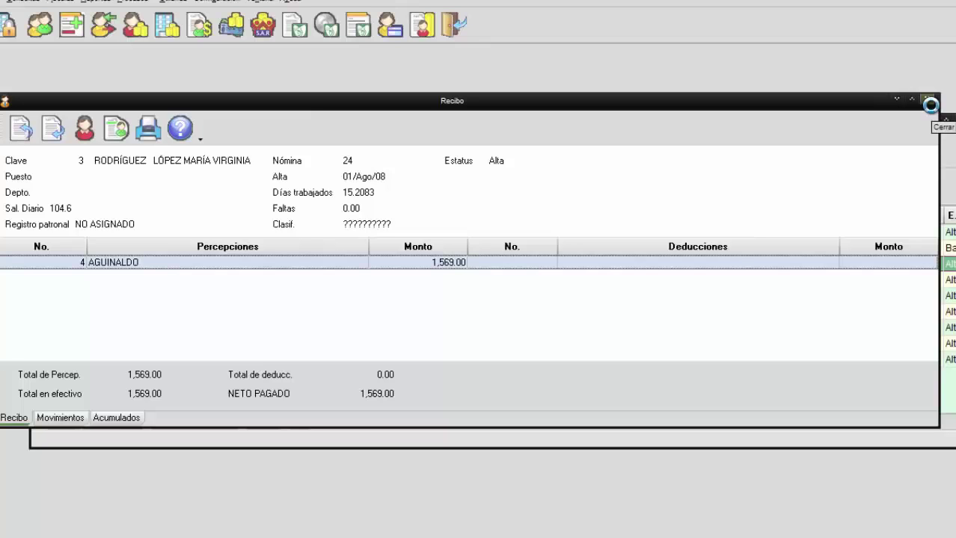
pyautogui.click(929, 105)
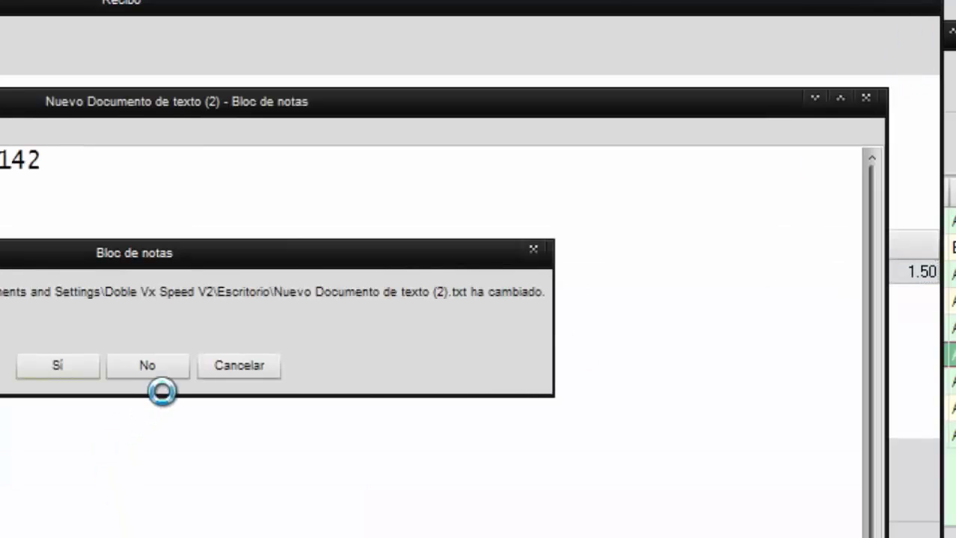
# Decline saving the Notepad comparison of ISR with and without artículo 142, return to Aspel-NOI and close worker 6's receipt
pyautogui.click(153, 371)
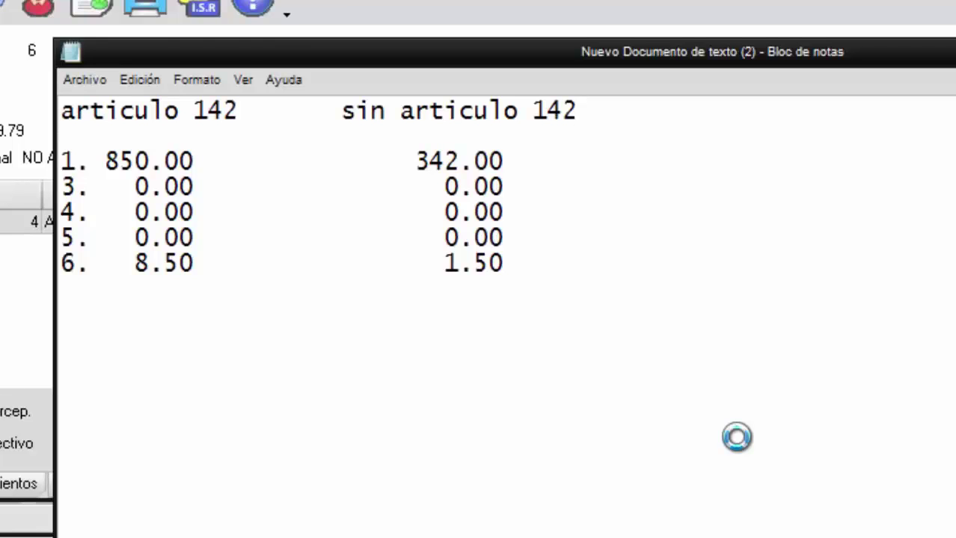
pyautogui.hotkey('alt', 'Tab')
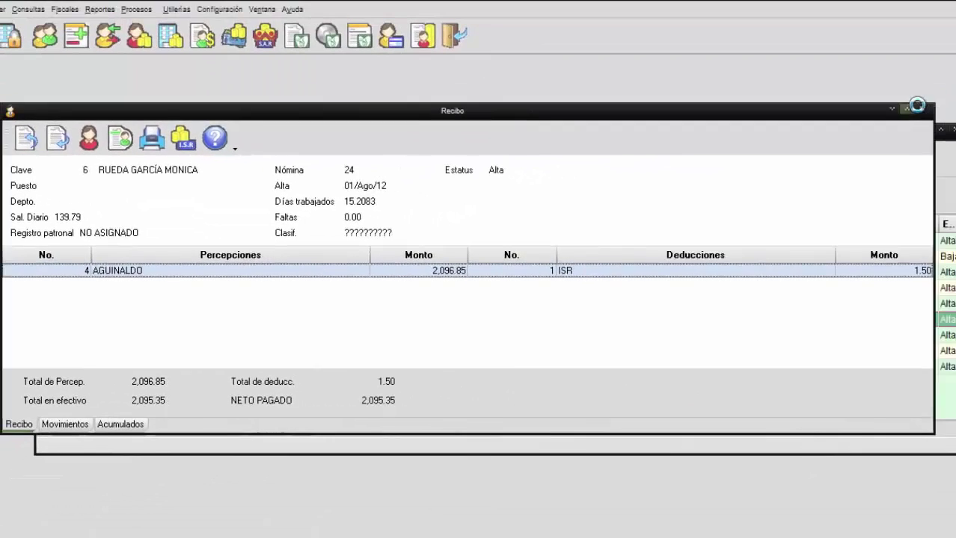
pyautogui.click(921, 105)
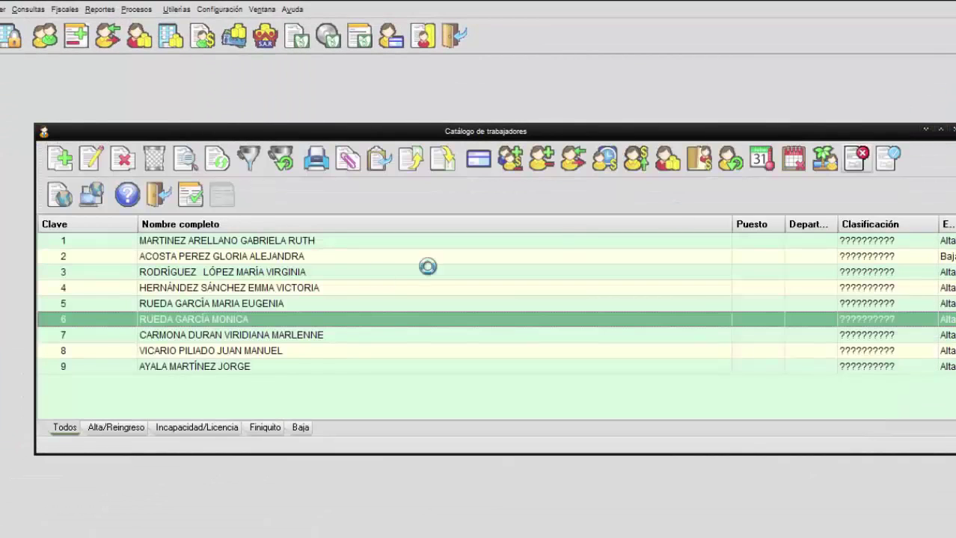